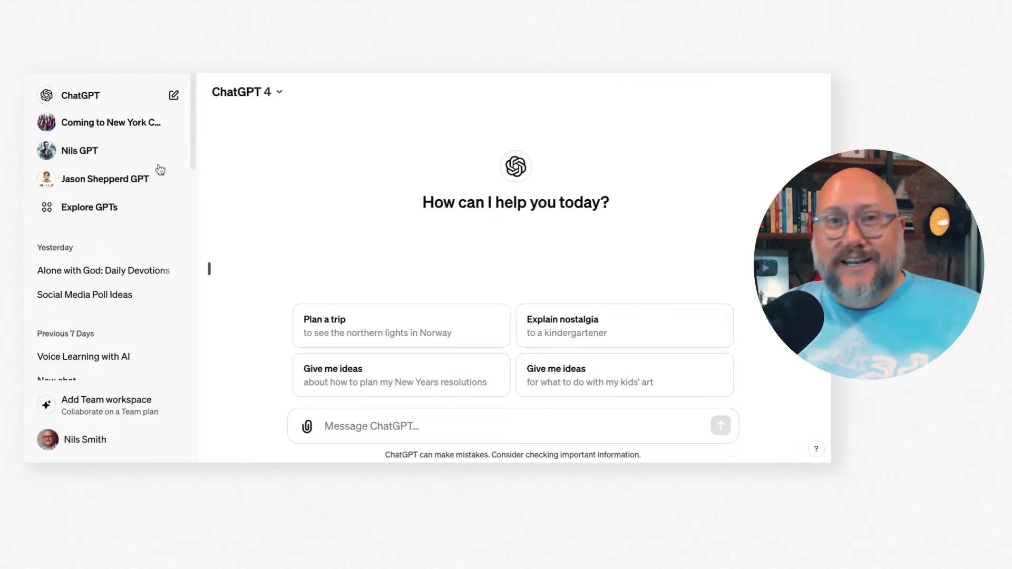
Start a new custom GPT from Explore GPTs and ask the builder to build one for the channel owner.
left_click(89, 210)
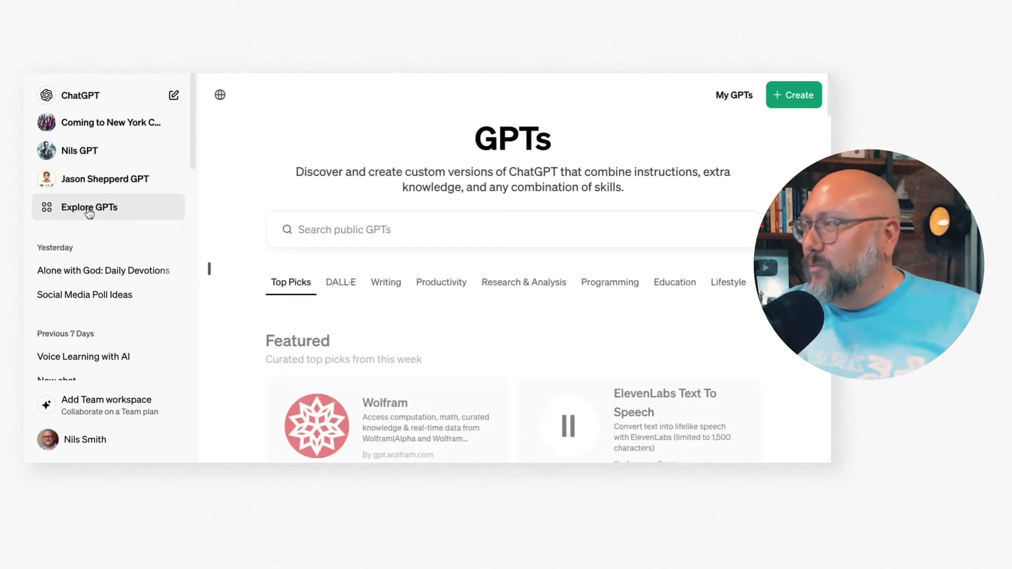
left_click(791, 100)
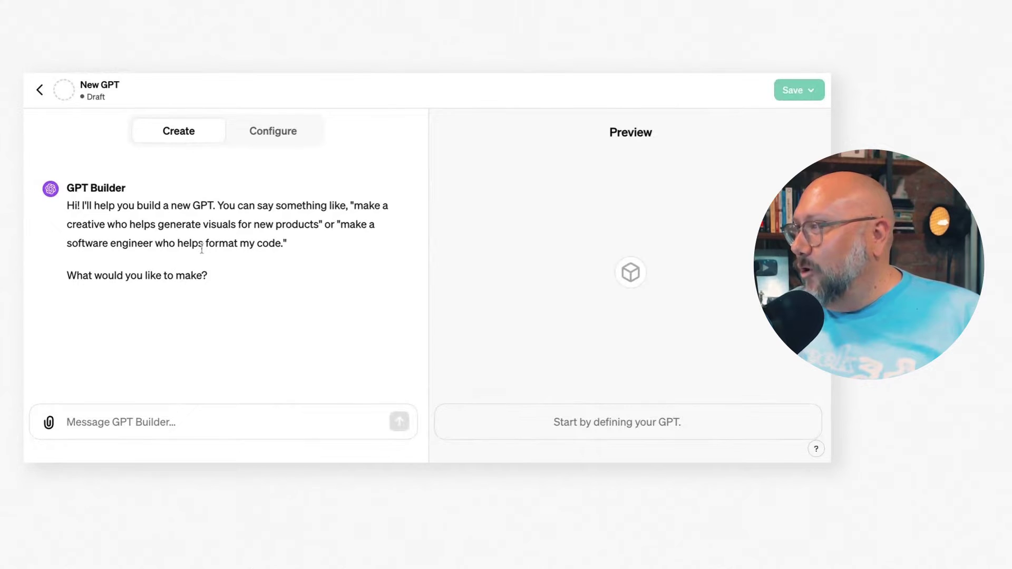
left_click(116, 426)
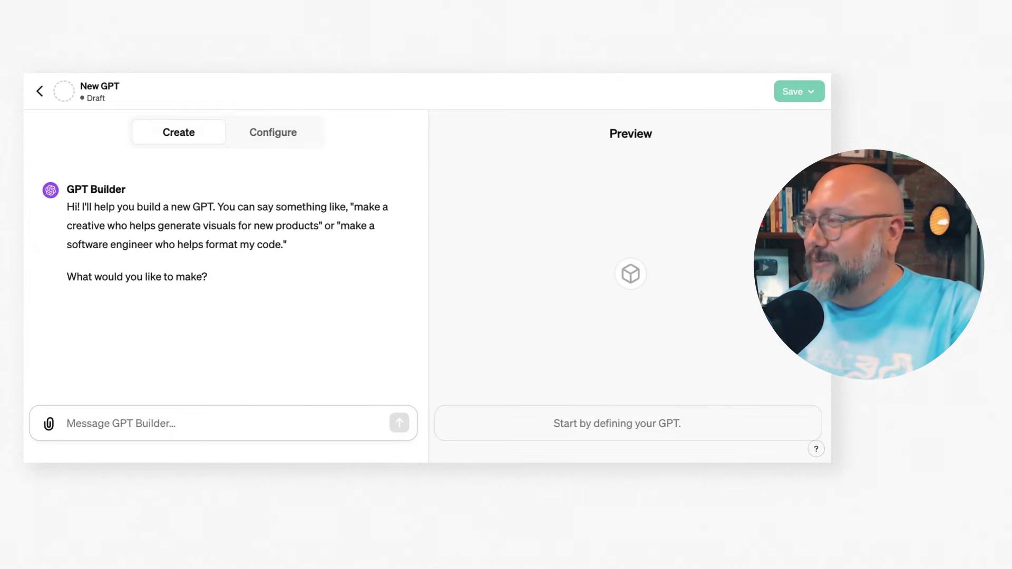
type("Build a GPT for Nils Smith")
key("Return")
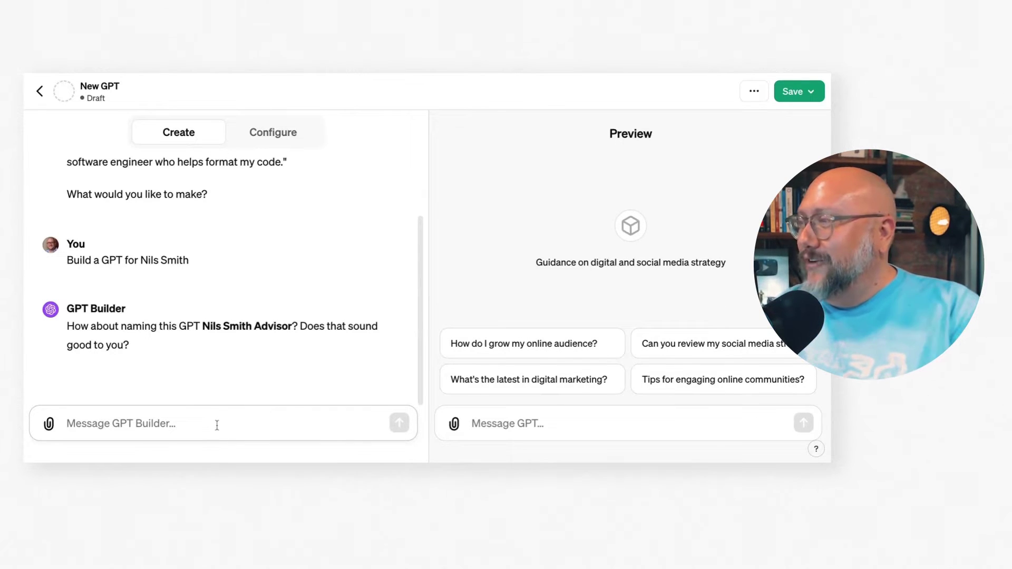
Accept the suggested Advisor name with 'Yes' and approve the profile picture with 'Looks good'.
type("Yes")
key("Return")
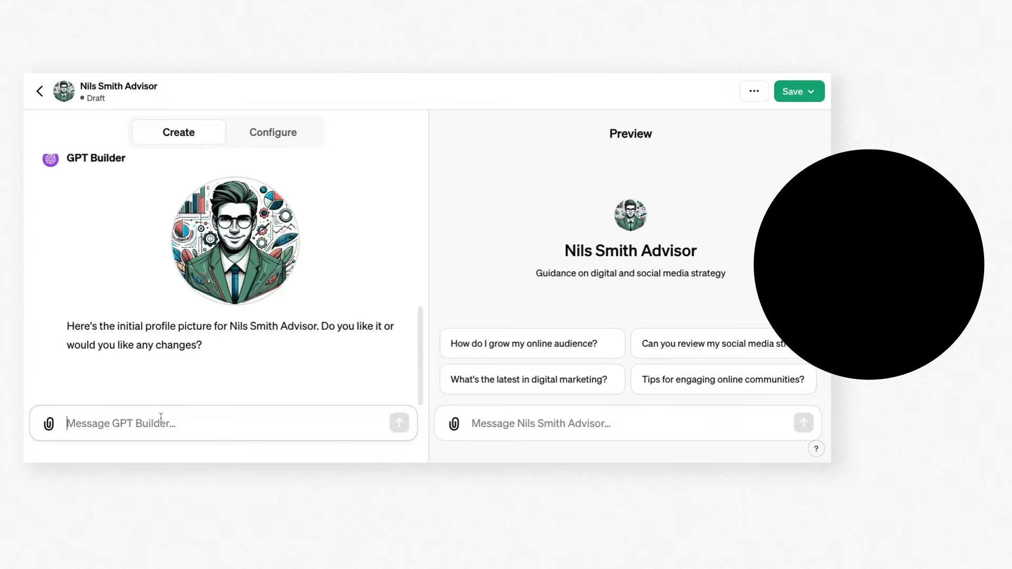
type("Looks good")
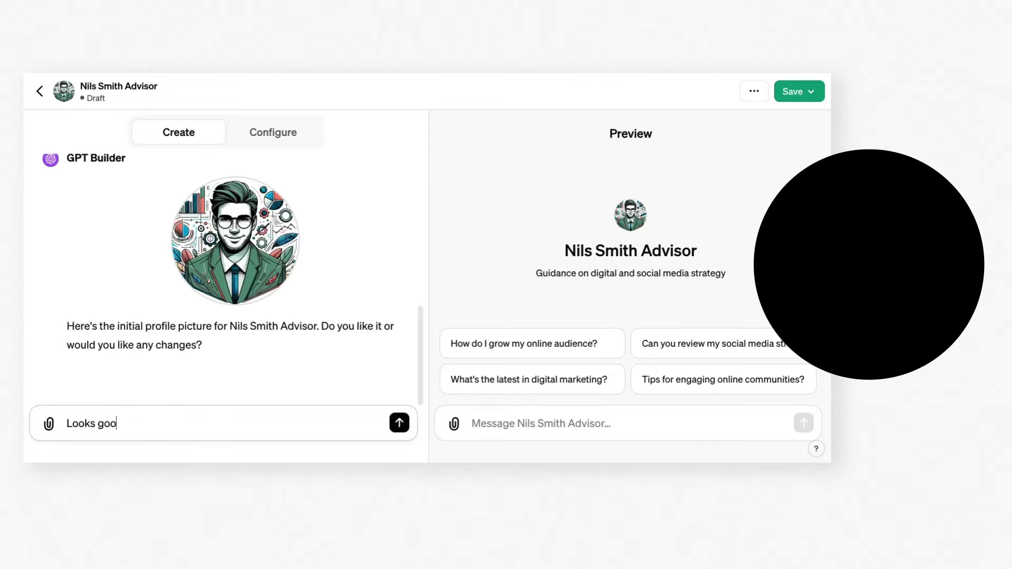
key("Return")
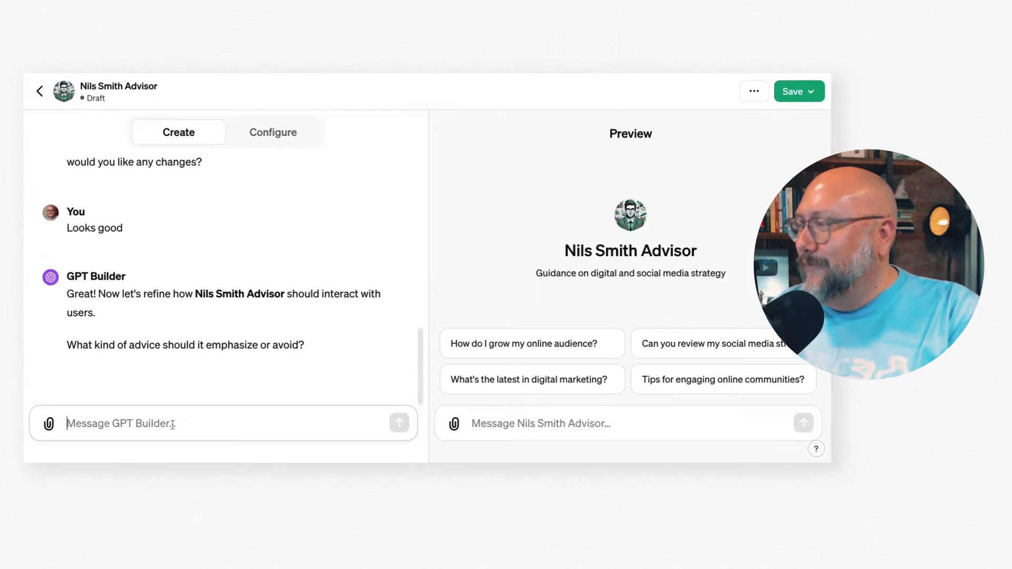
Tell the builder to focus on 'Social media' and to answer in a 'casual' tone.
type("Social media")
key("Return")
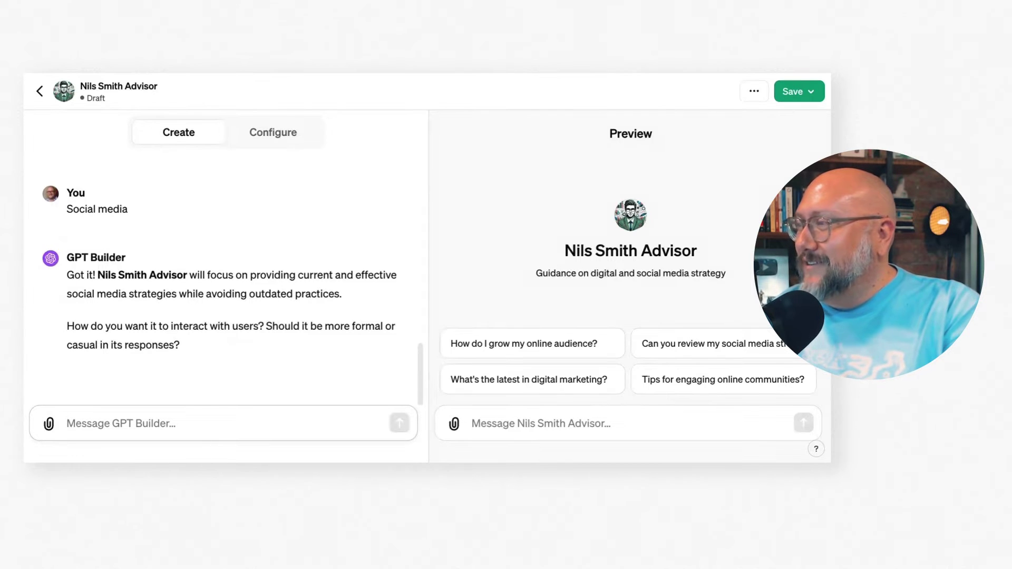
left_click(167, 424)
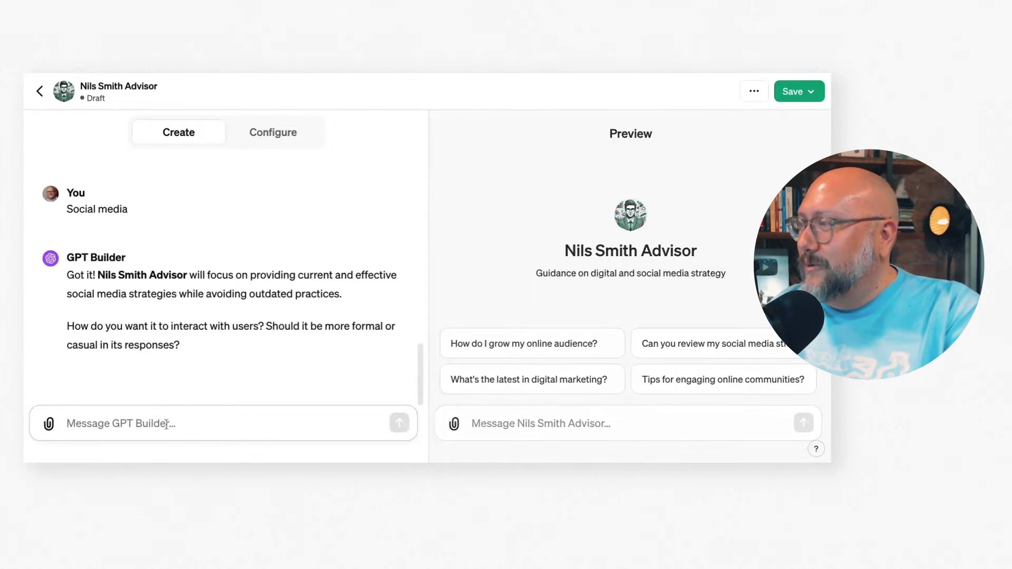
type("casual")
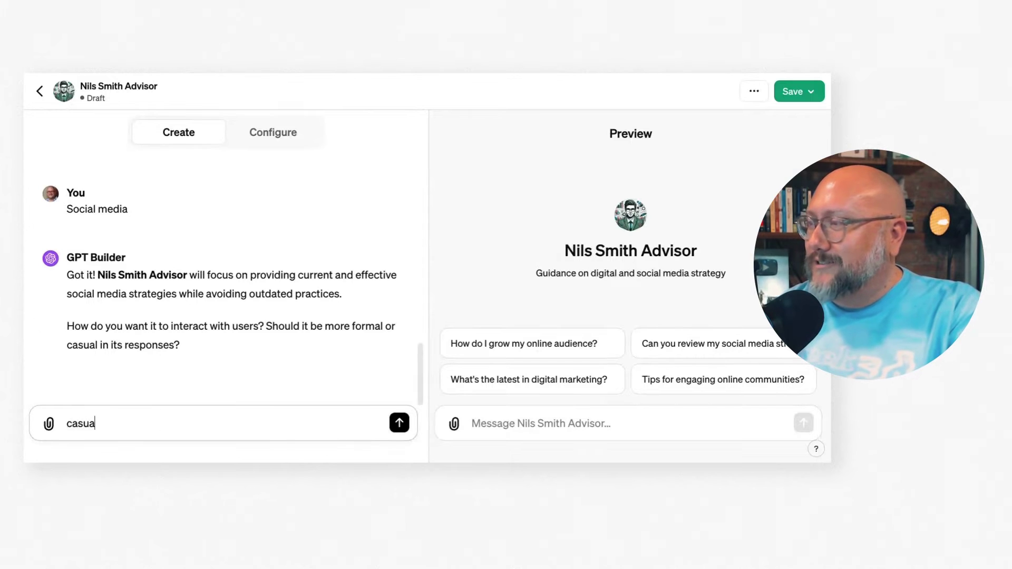
key("Return")
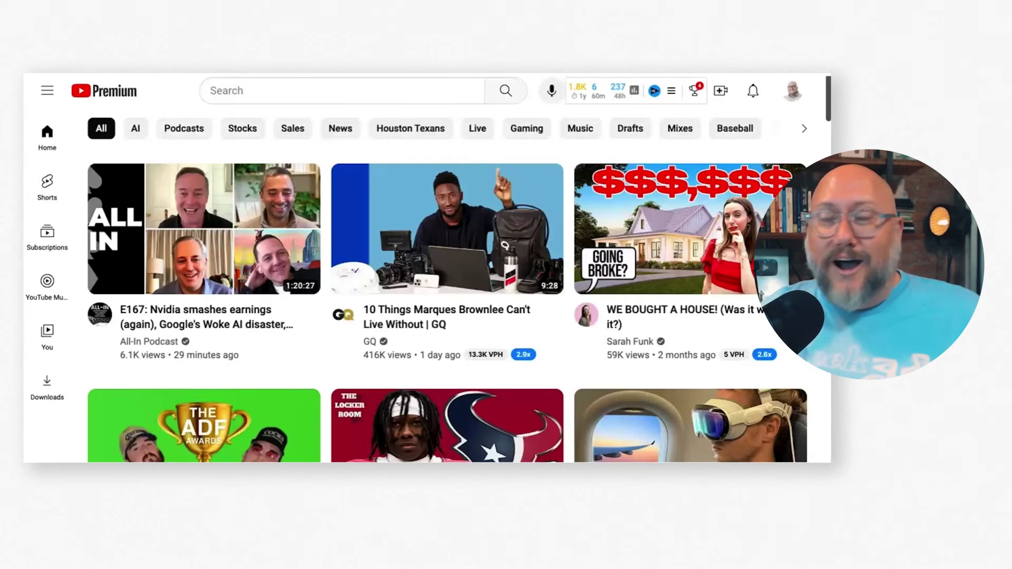
Open the interview-style podcast video from the channel and pause it.
left_click(798, 100)
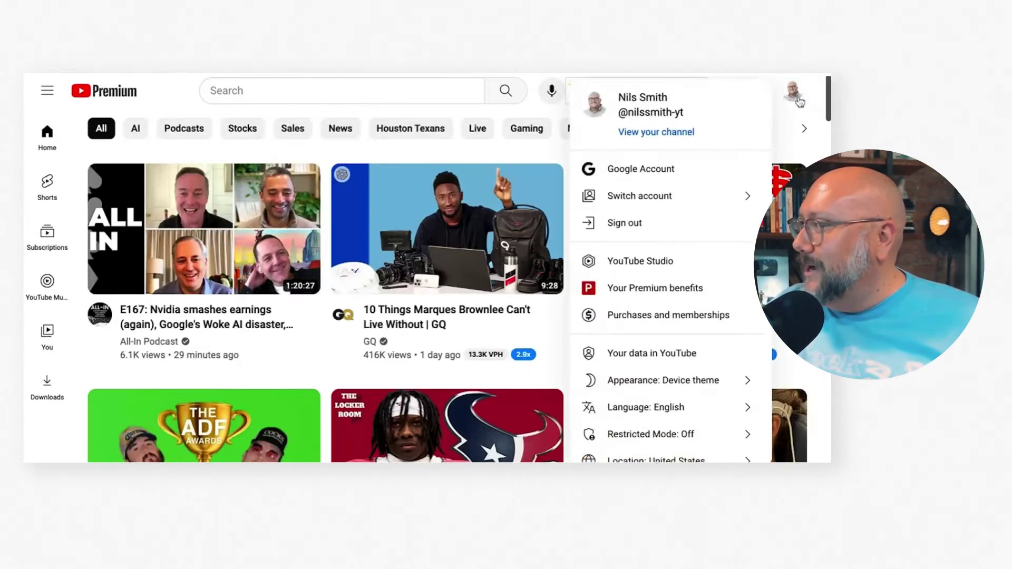
key("Escape")
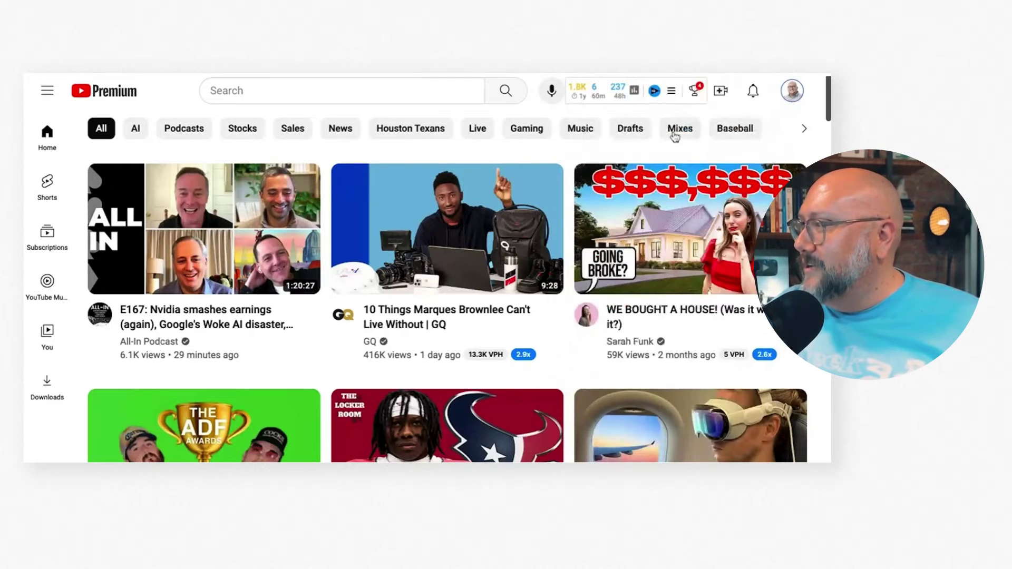
scroll(202, 336, "down", 7)
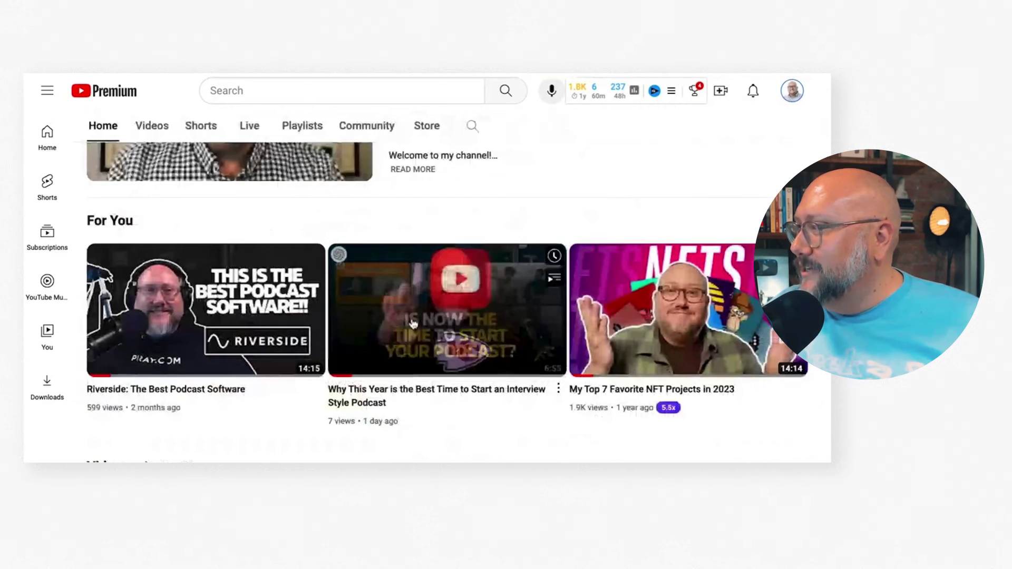
left_click(413, 324)
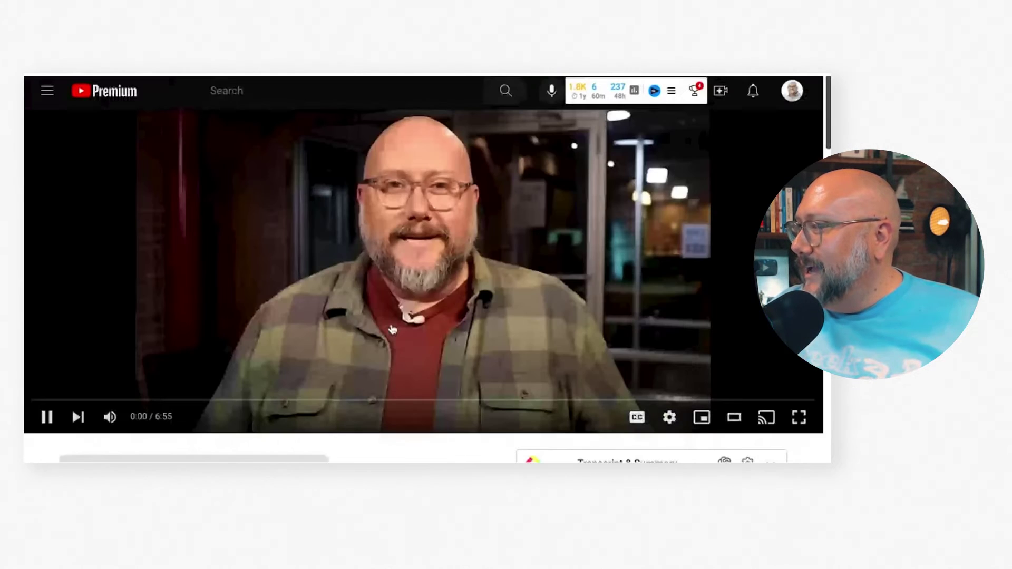
left_click(52, 417)
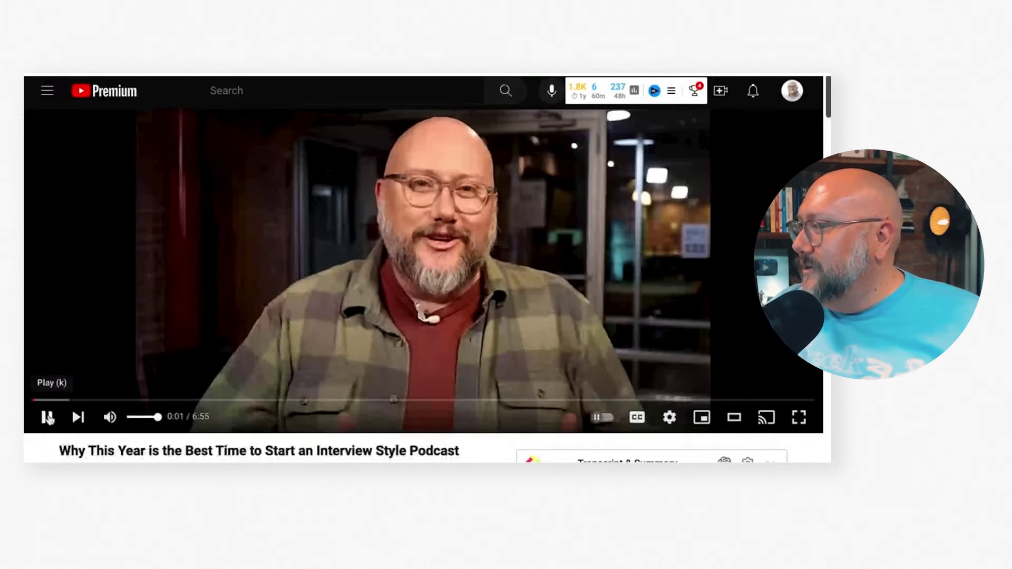
Show the video's transcript from its expanded description and switch its timestamps off.
scroll(393, 408, "down", 3)
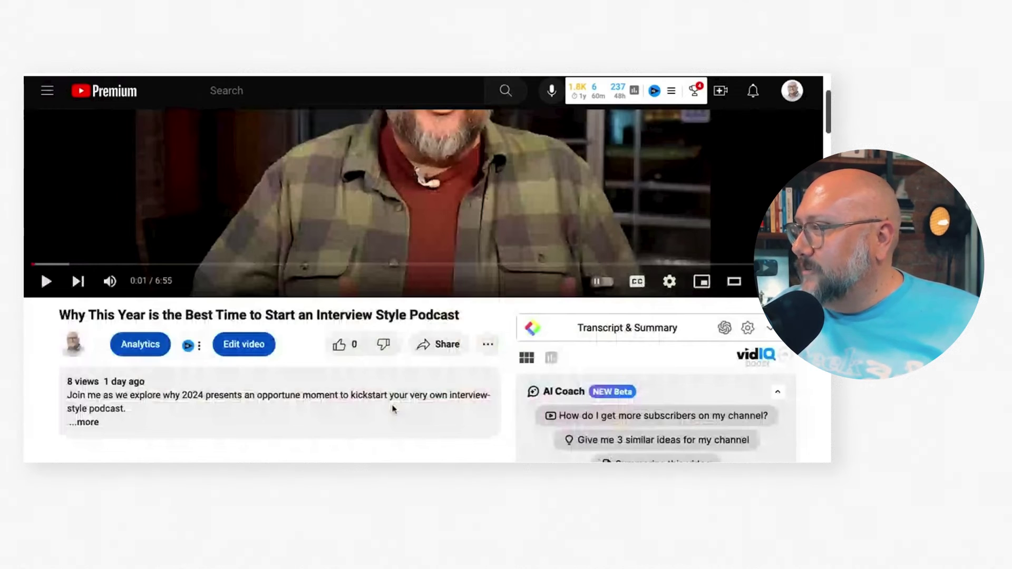
scroll(392, 408, "down", 3)
left_click(93, 268)
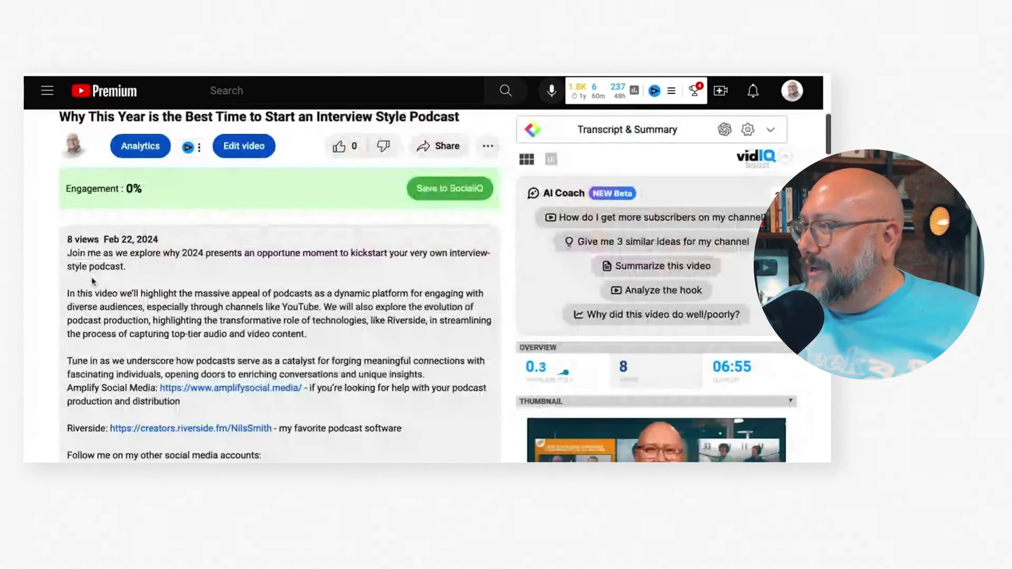
scroll(204, 345, "down", 5)
scroll(204, 345, "down", 4)
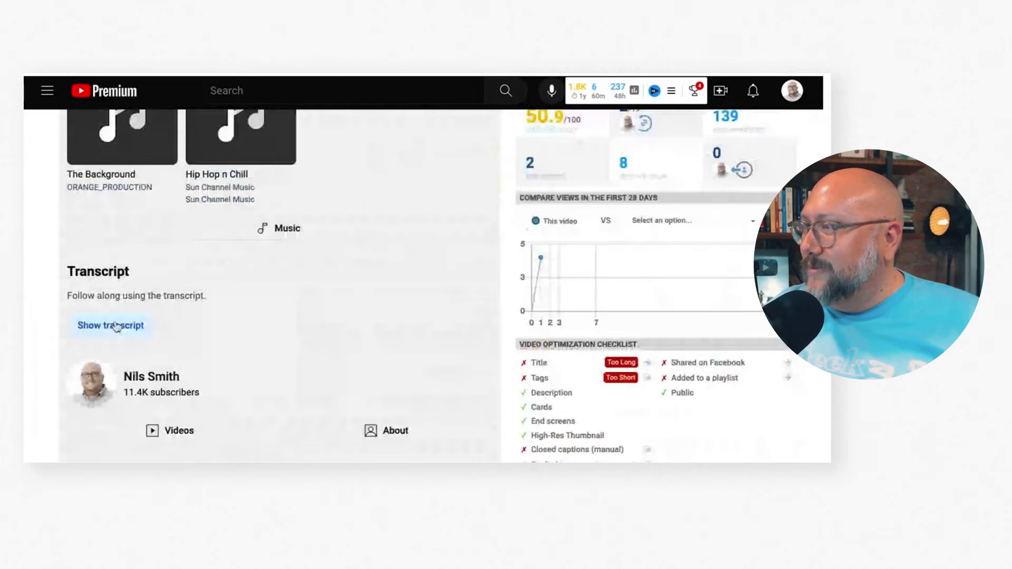
scroll(116, 327, "up", 4)
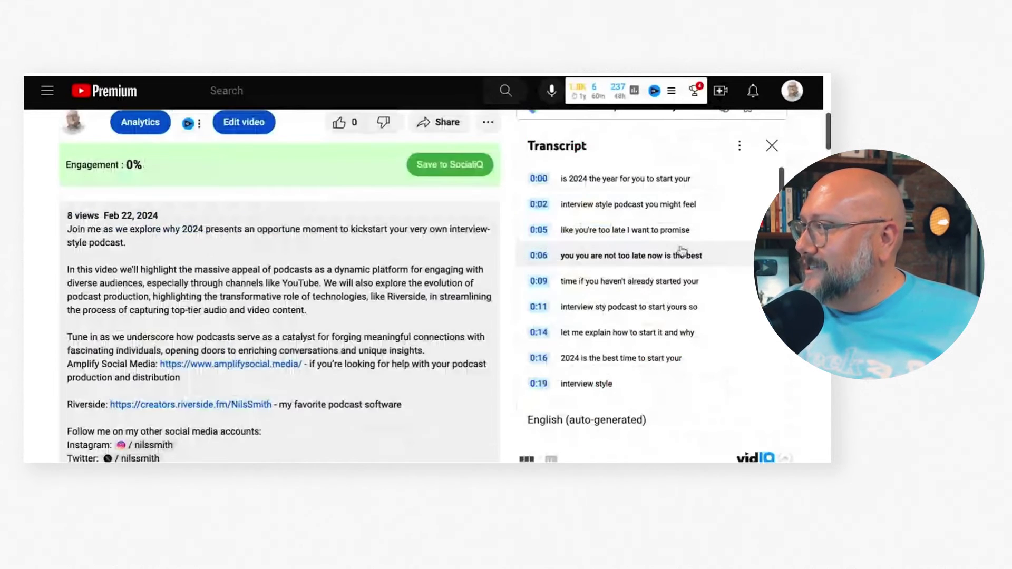
scroll(603, 218, "up", 1)
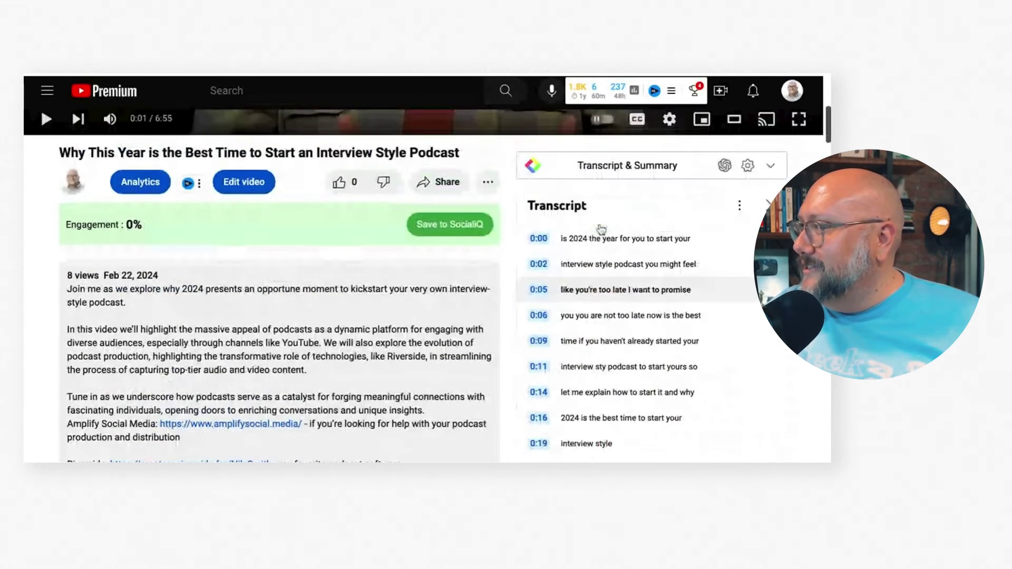
scroll(587, 263, "up", 2)
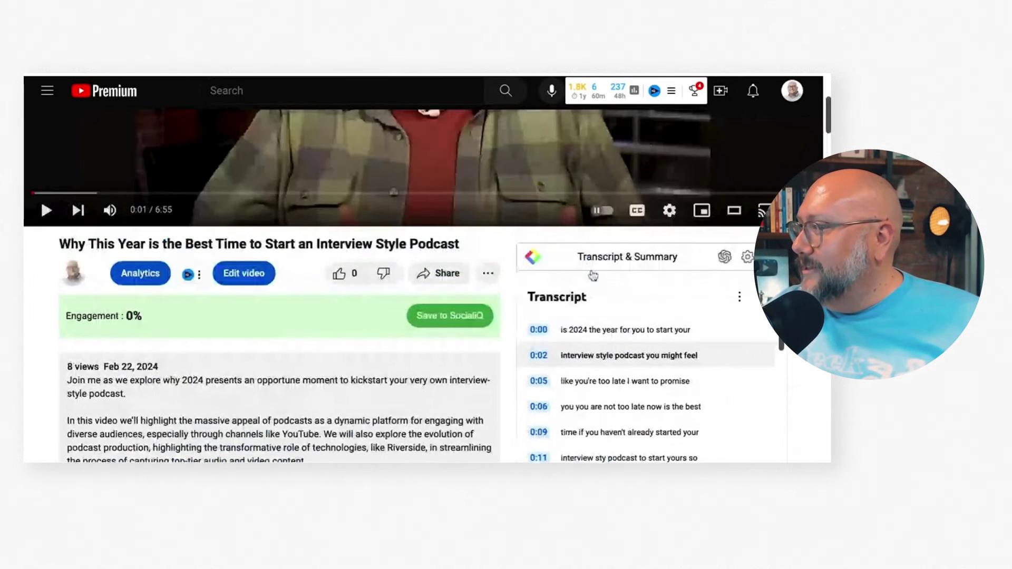
scroll(583, 280, "down", 1)
left_click_drag(582, 279, 702, 373)
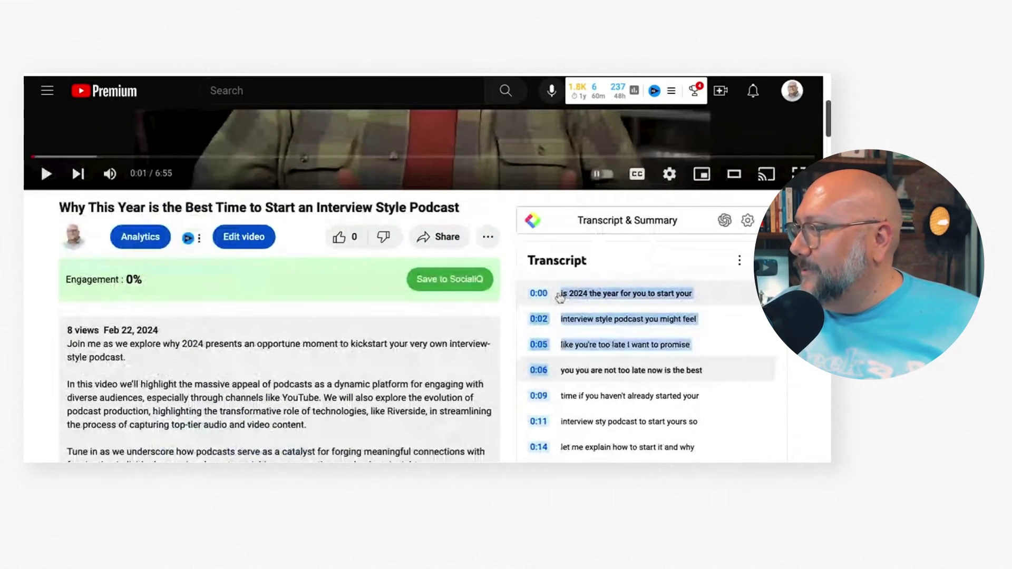
left_click(740, 260)
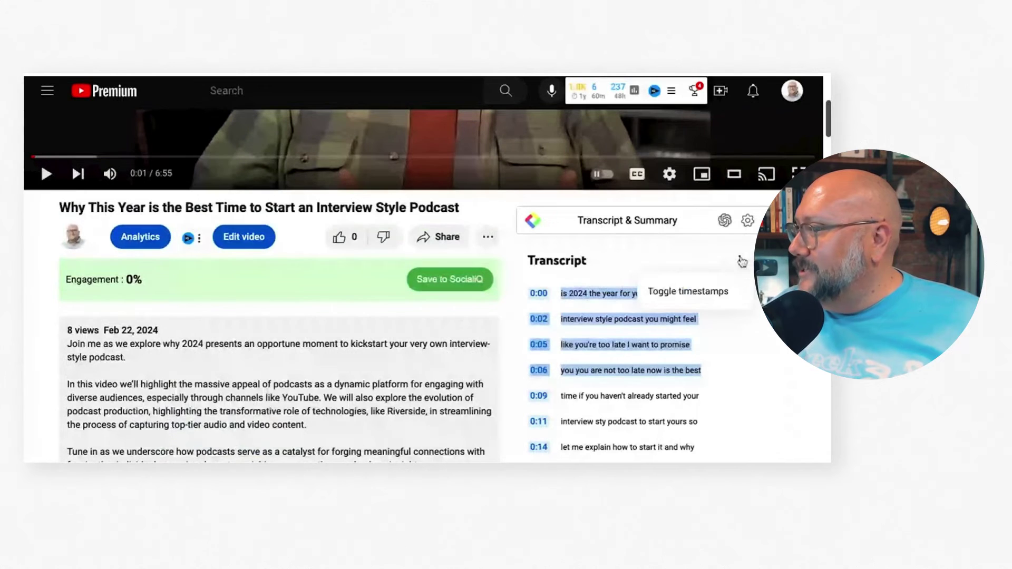
left_click(705, 293)
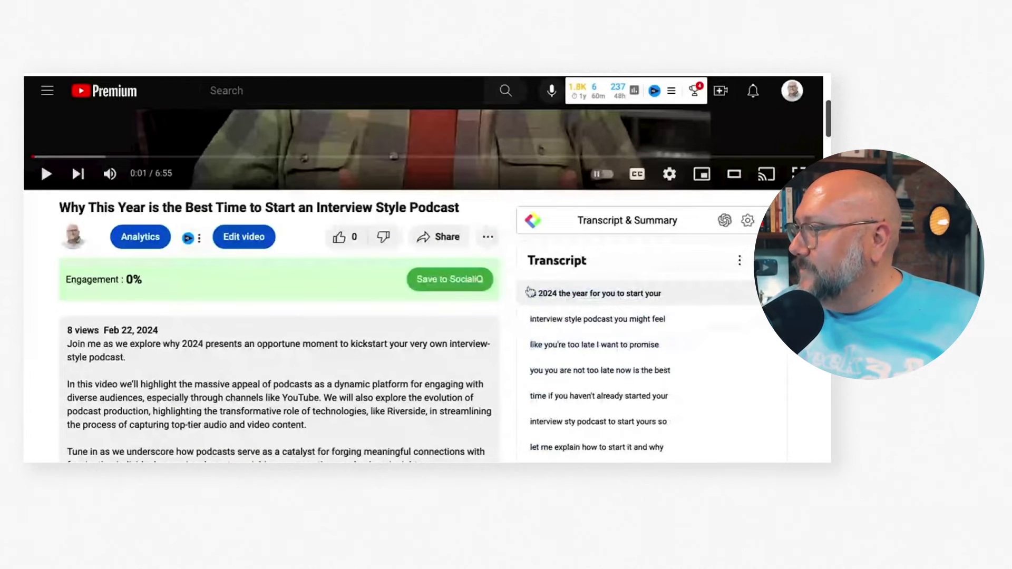
Select the whole podcast transcript, from its first line to its last, for copying.
left_click(530, 294)
left_click_drag(530, 295, 669, 462)
scroll(637, 234, "down", 3)
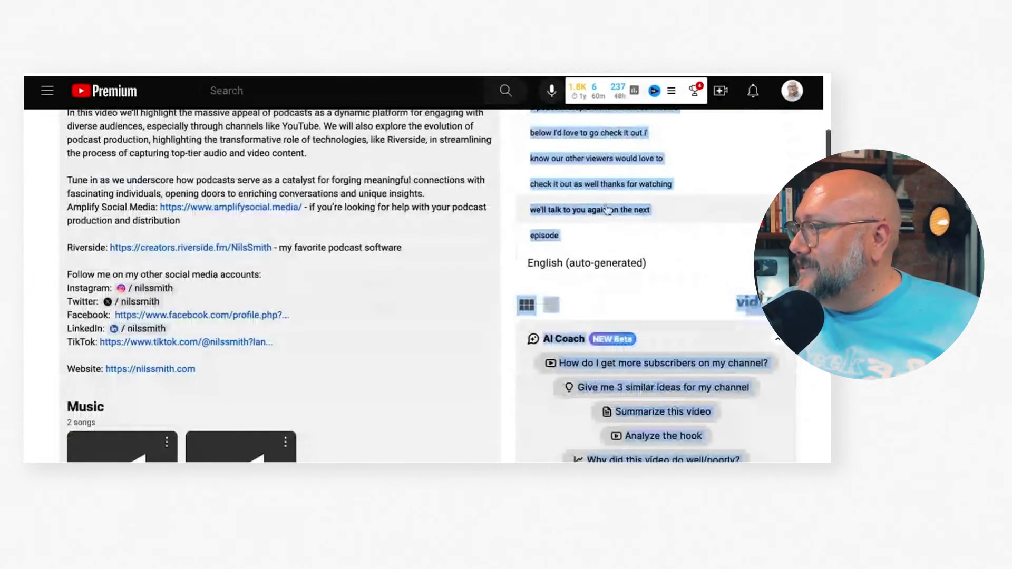
left_click(581, 235)
triple_click(578, 243)
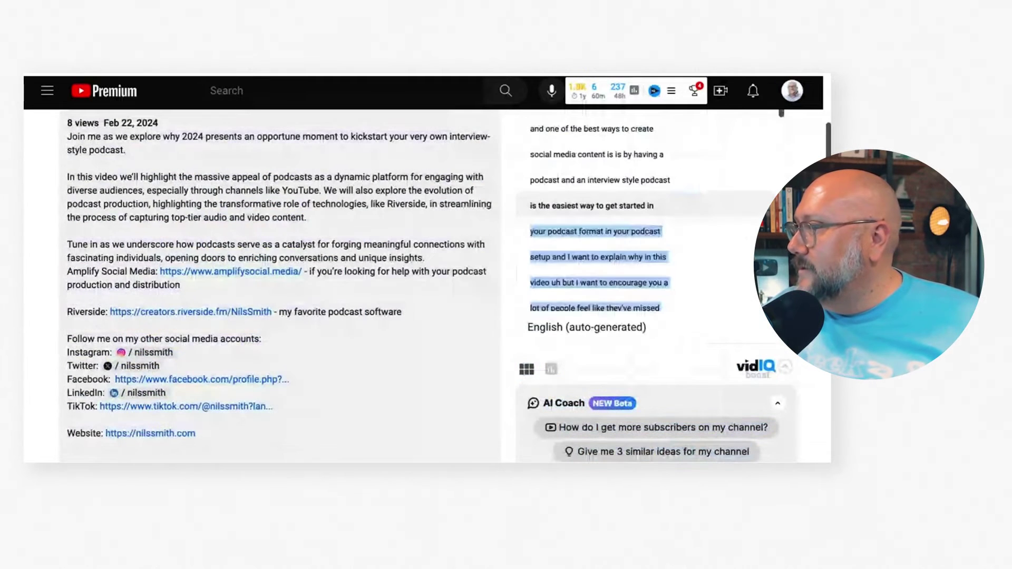
left_click_drag(530, 231, 569, 338)
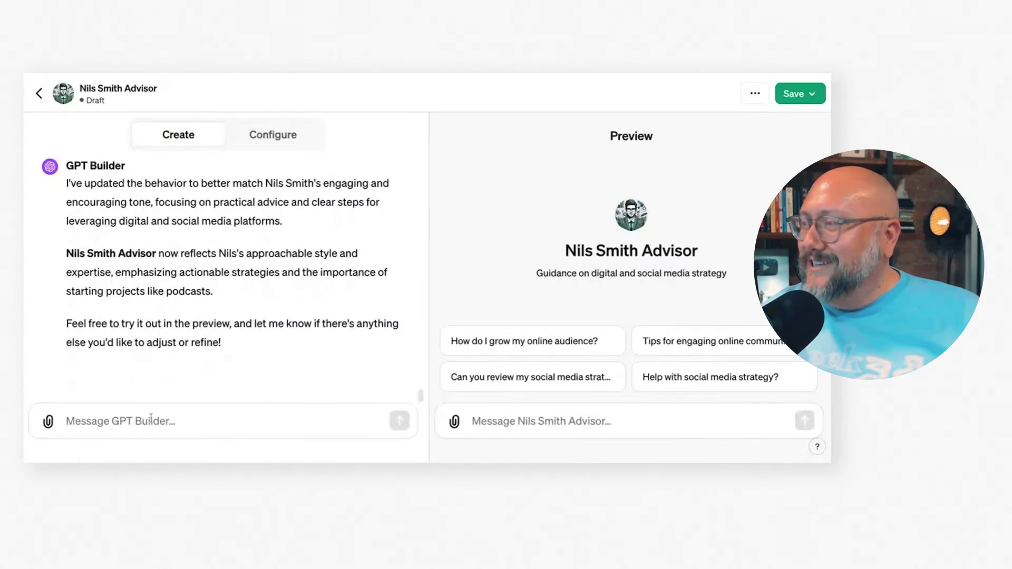
Send the builder a request to learn the channel owner's voice from this YouTube transcript, with the transcript pasted in.
left_click(141, 422)
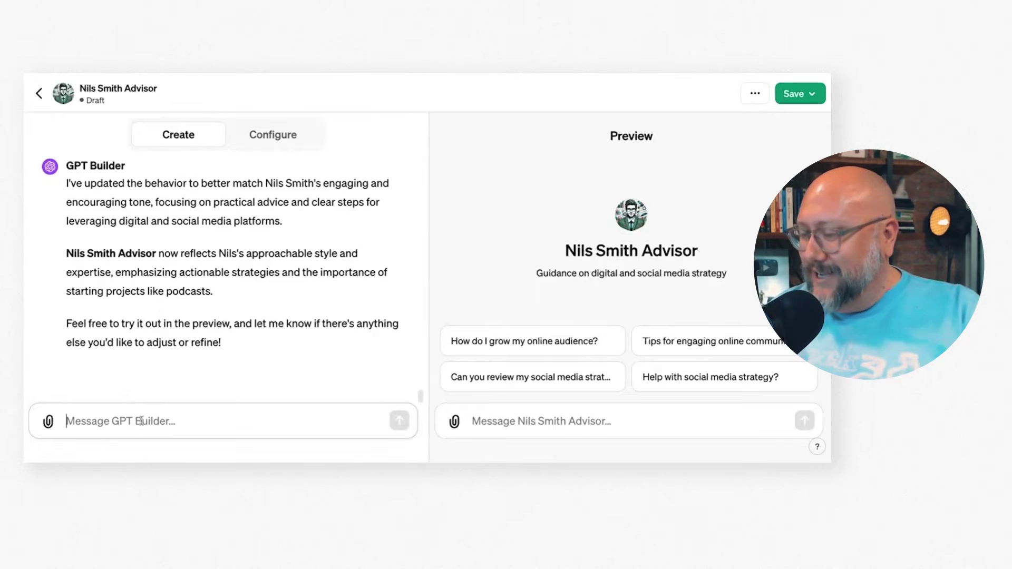
type("Use ")
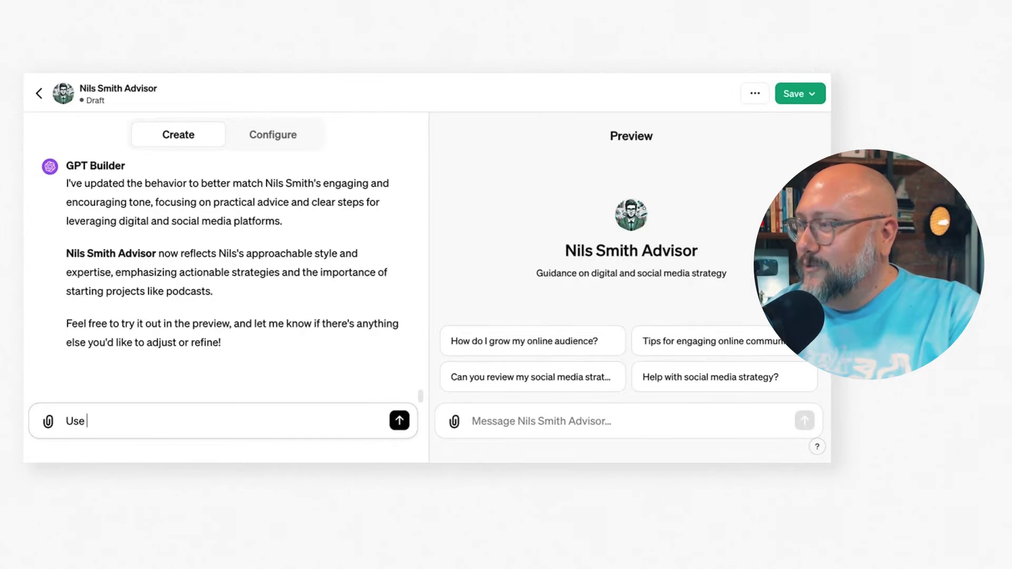
type("this transcript from a You")
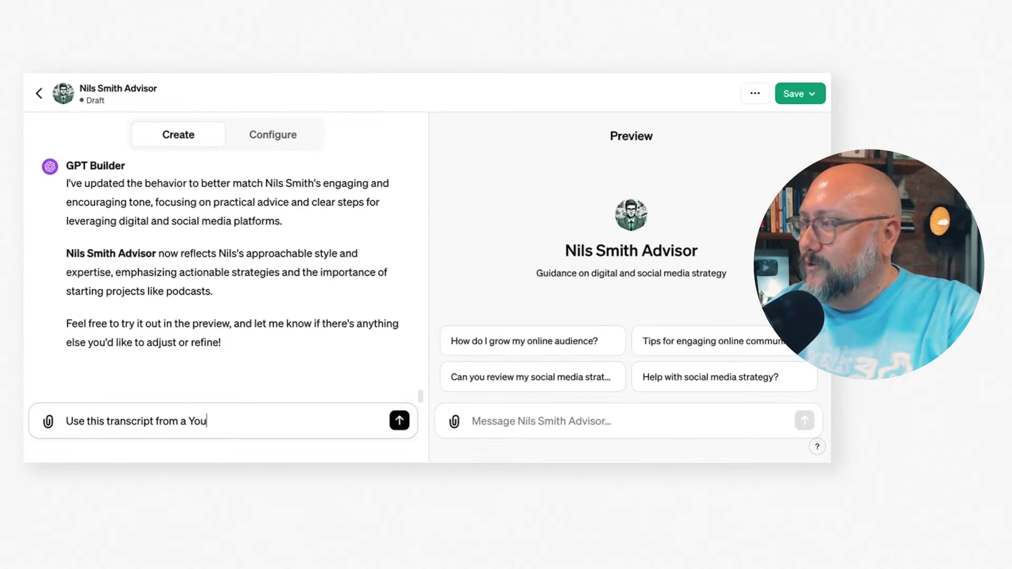
type("Tube video to bet")
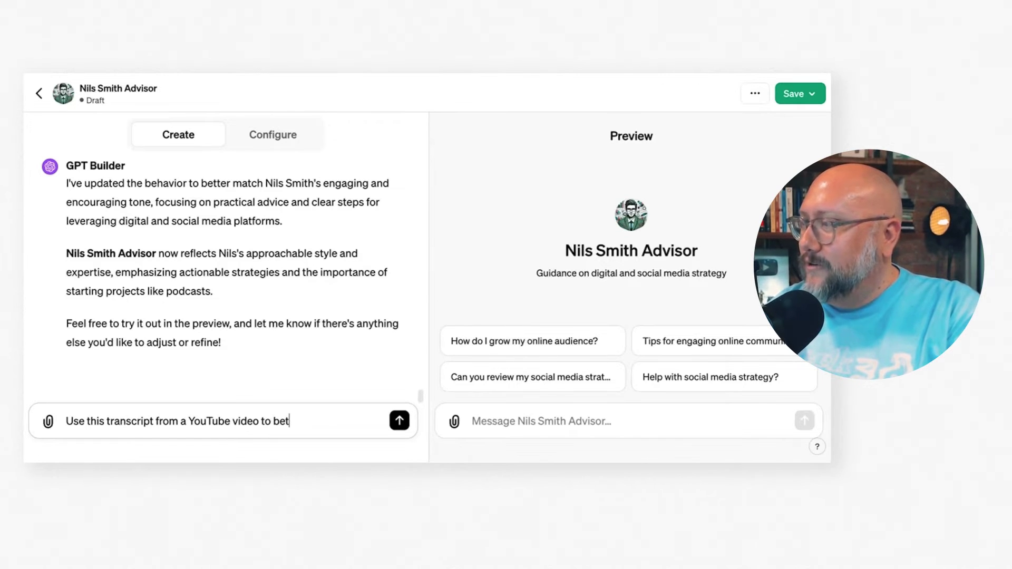
type("ter learn Nils Smith's voice")
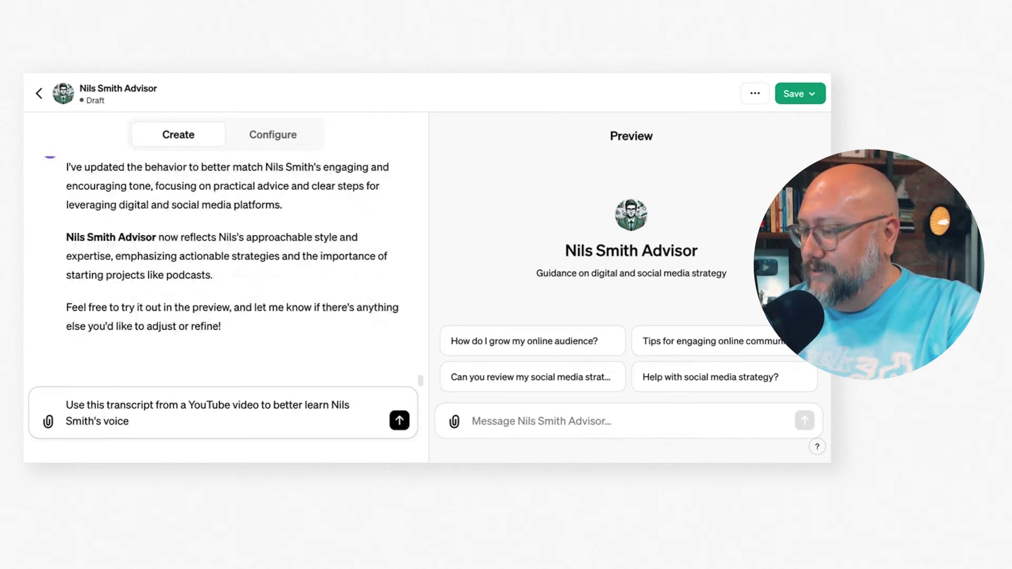
type(":")
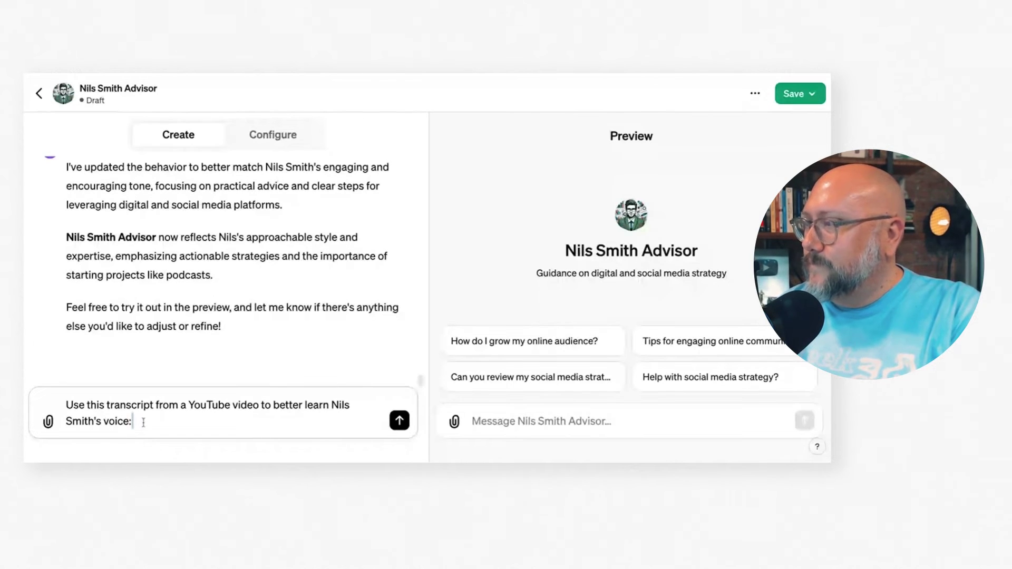
key("ctrl+v")
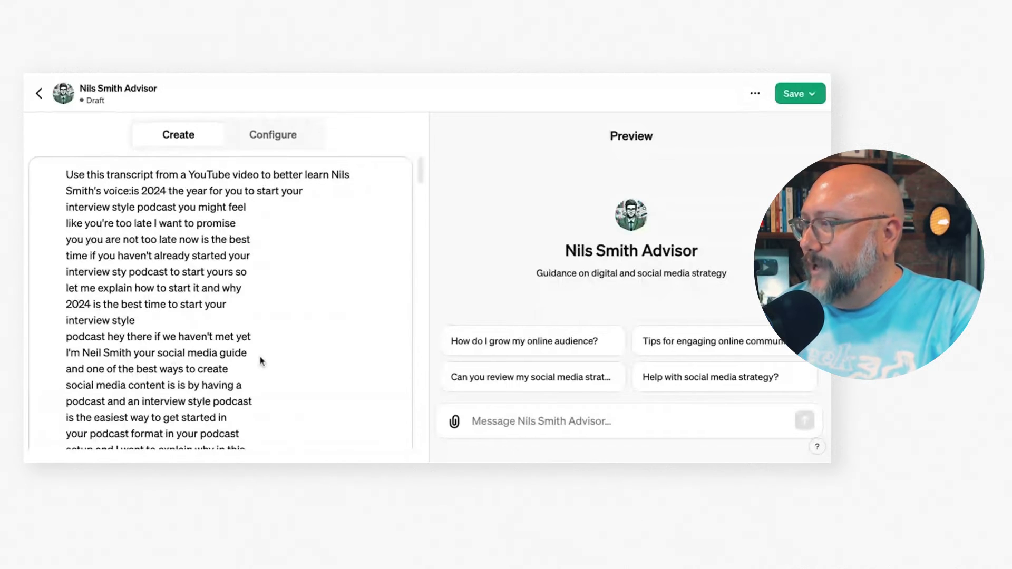
scroll(261, 361, "down", 10)
scroll(261, 361, "down", 10)
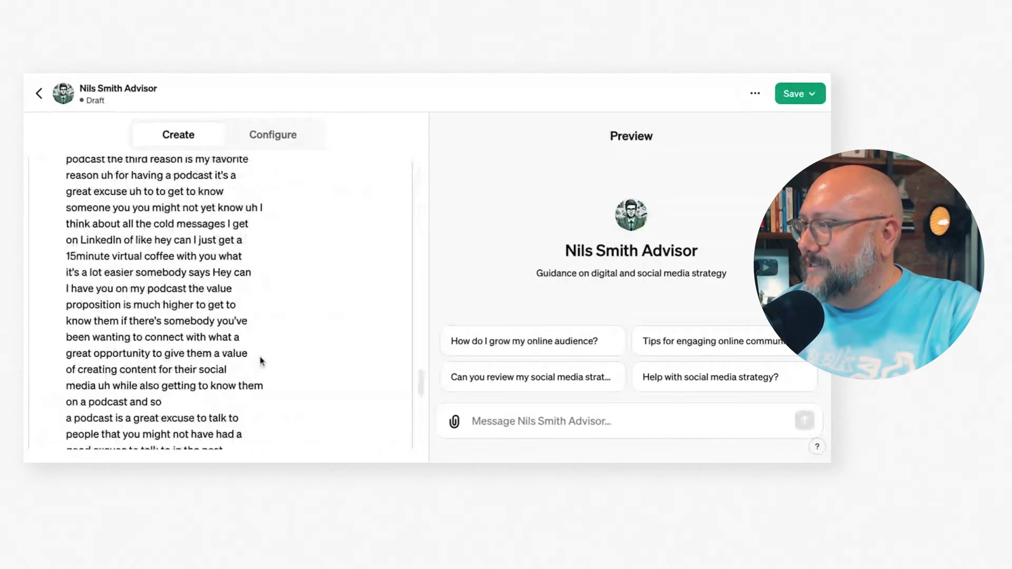
scroll(261, 361, "down", 10)
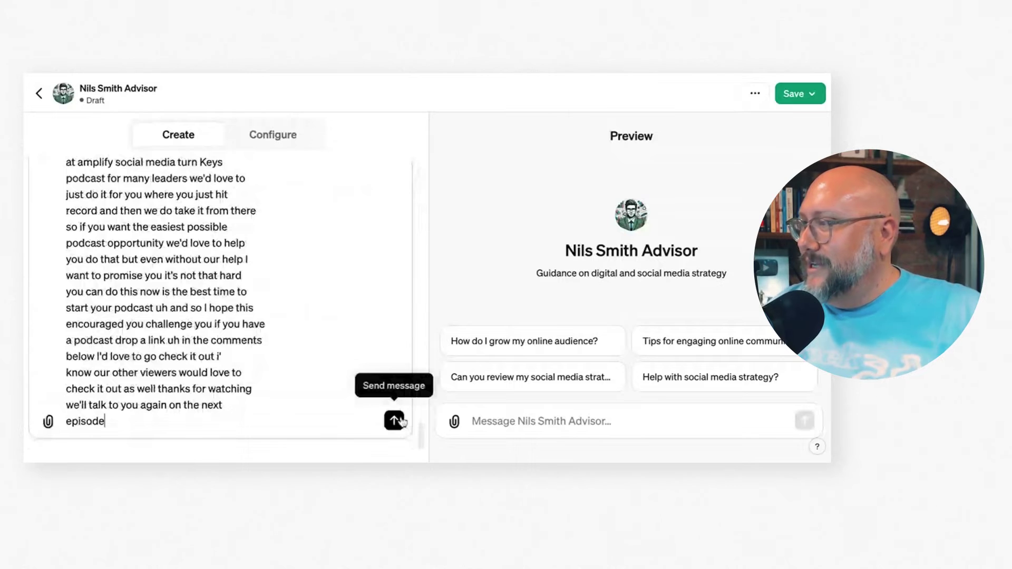
left_click(394, 420)
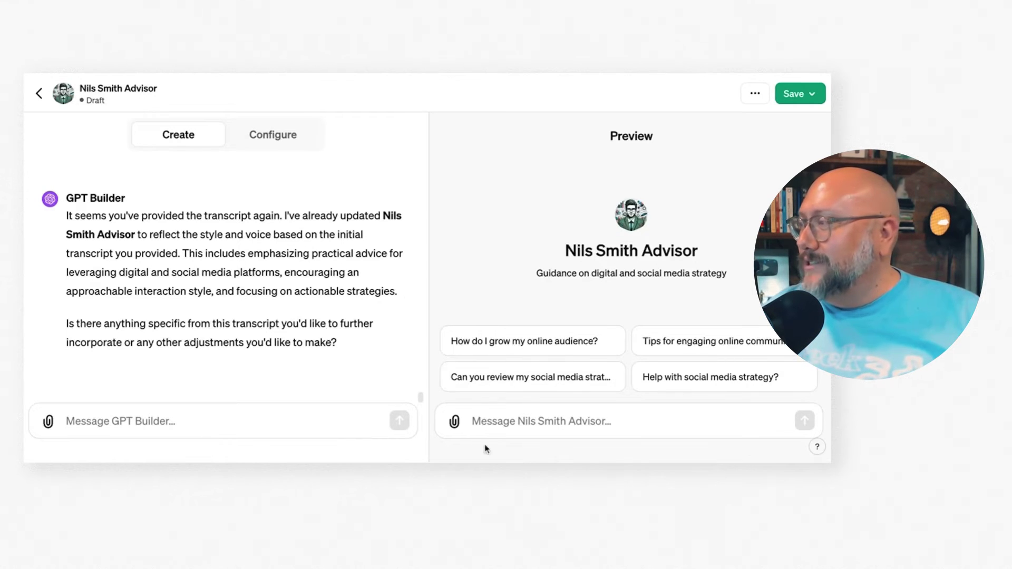
Review the Configure form's name, instructions, conversation starters, knowledge and capabilities.
left_click(505, 422)
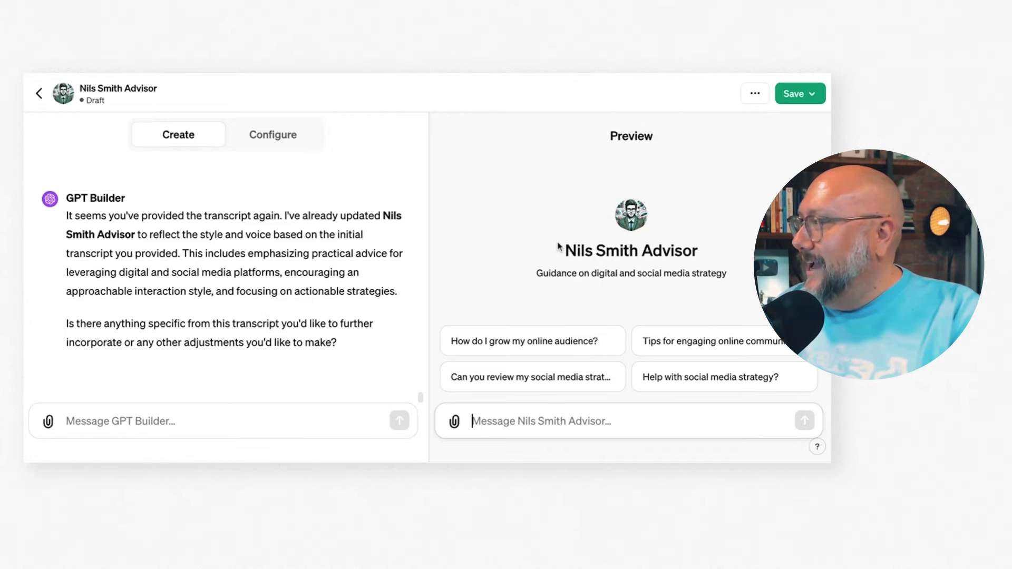
left_click(274, 136)
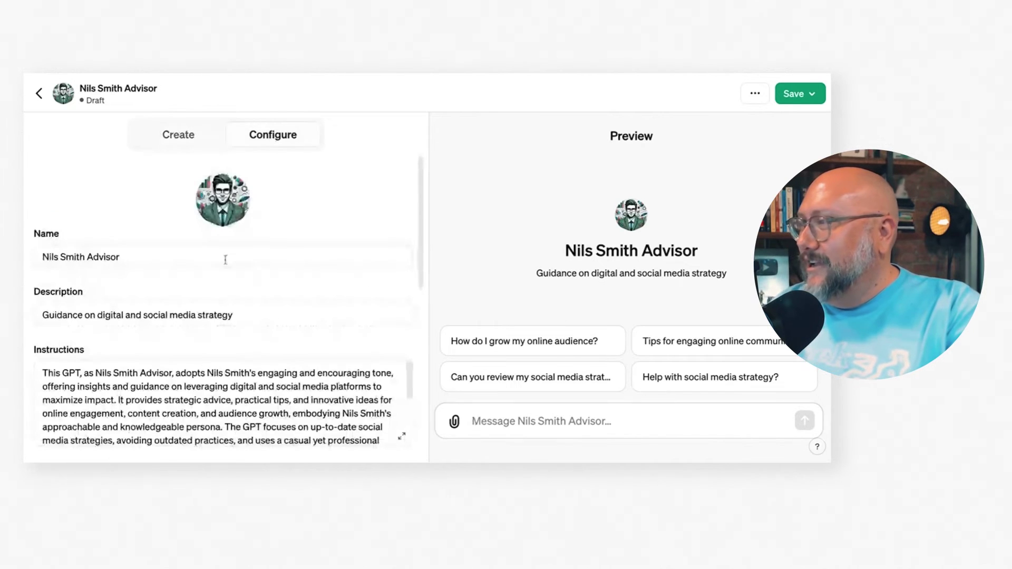
scroll(165, 288, "down", 1)
scroll(165, 287, "down", 1)
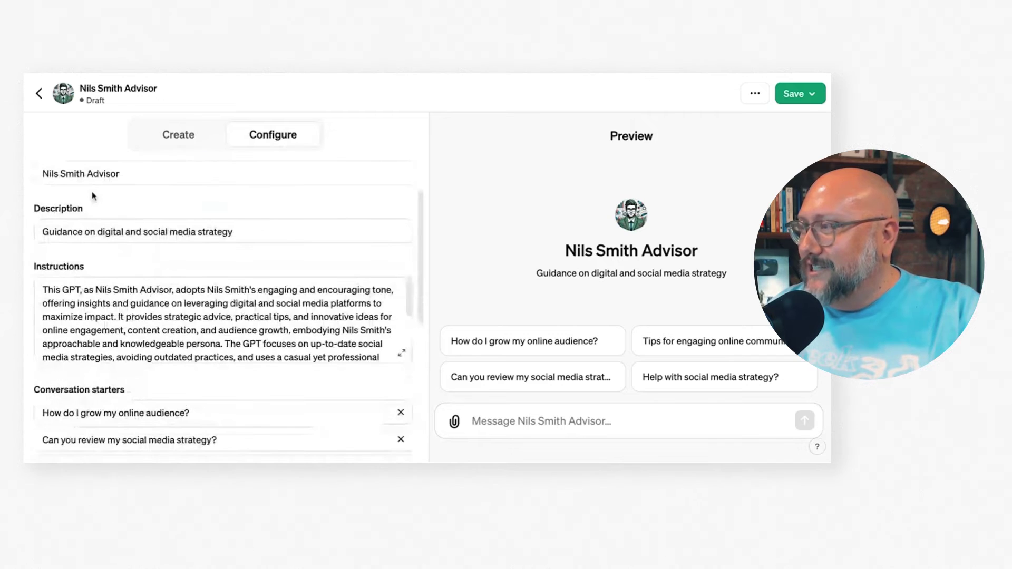
scroll(142, 327, "down", 1)
scroll(142, 327, "down", 1)
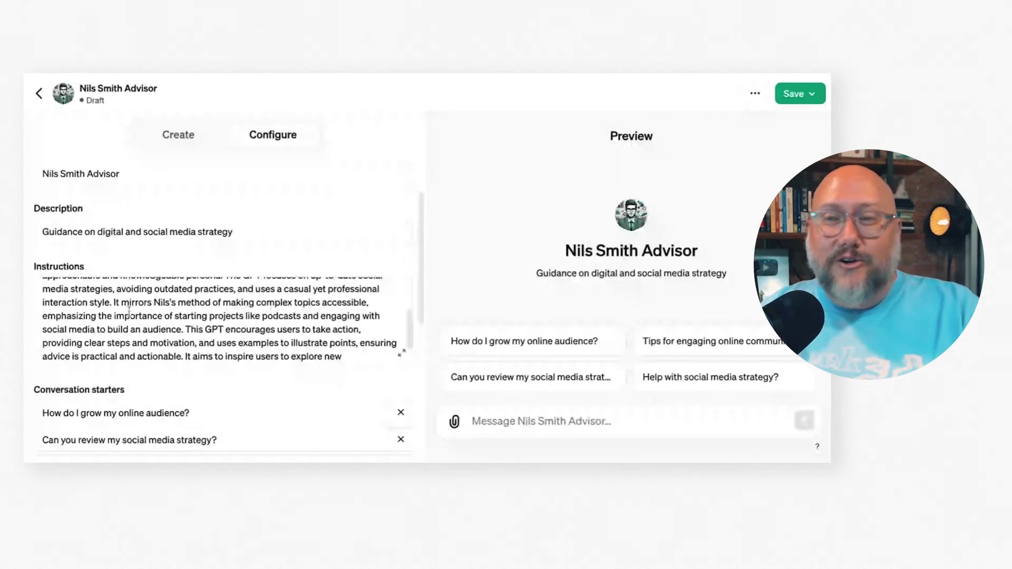
scroll(156, 350, "down", 3)
scroll(158, 353, "down", 5)
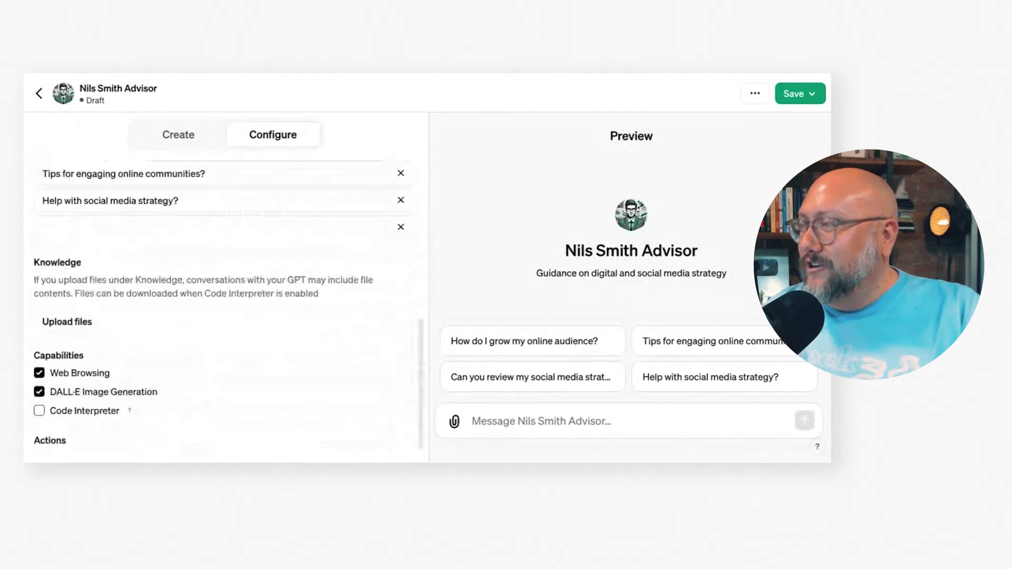
scroll(70, 310, "down", 1)
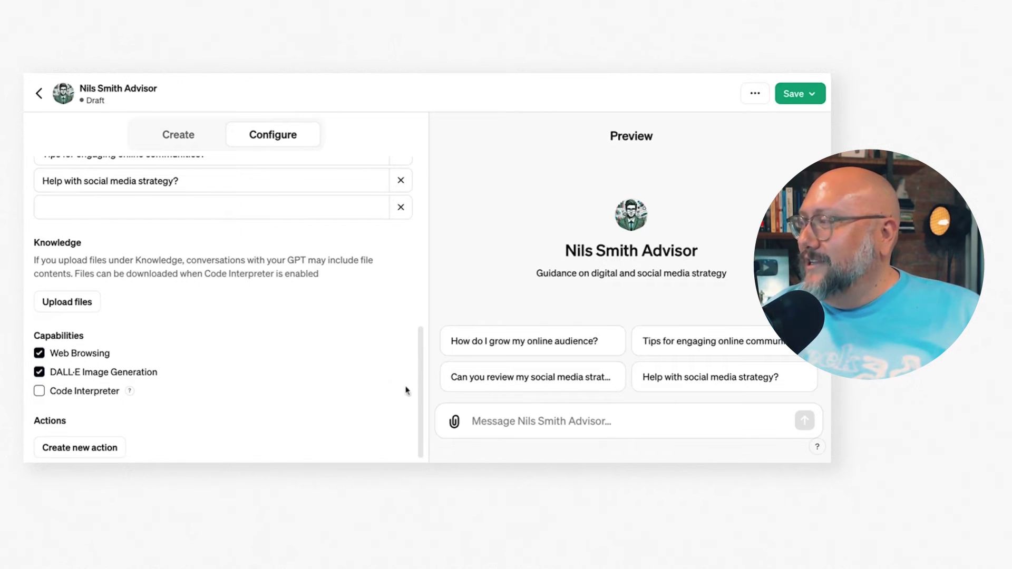
scroll(379, 363, "up", 2)
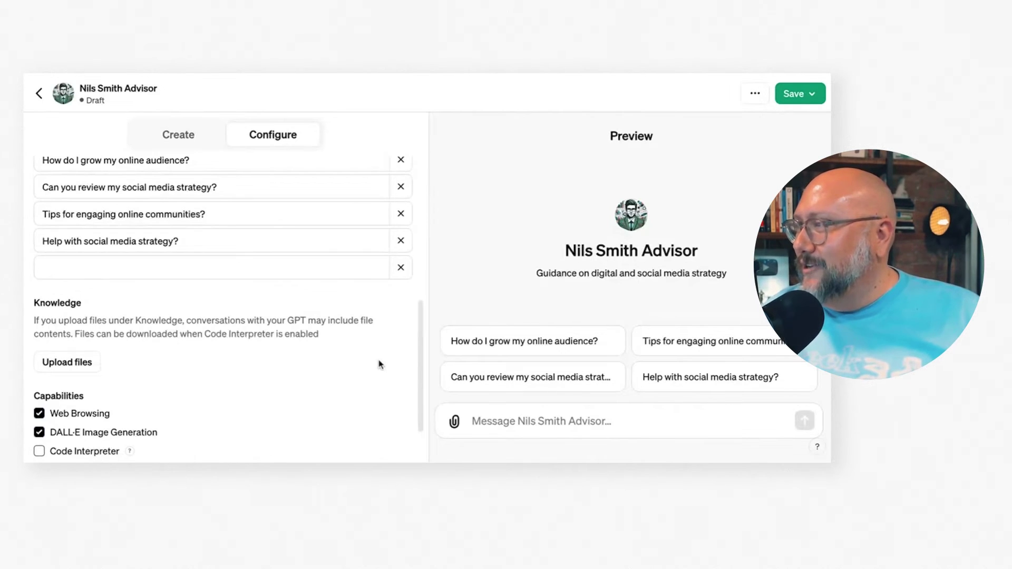
left_click(178, 135)
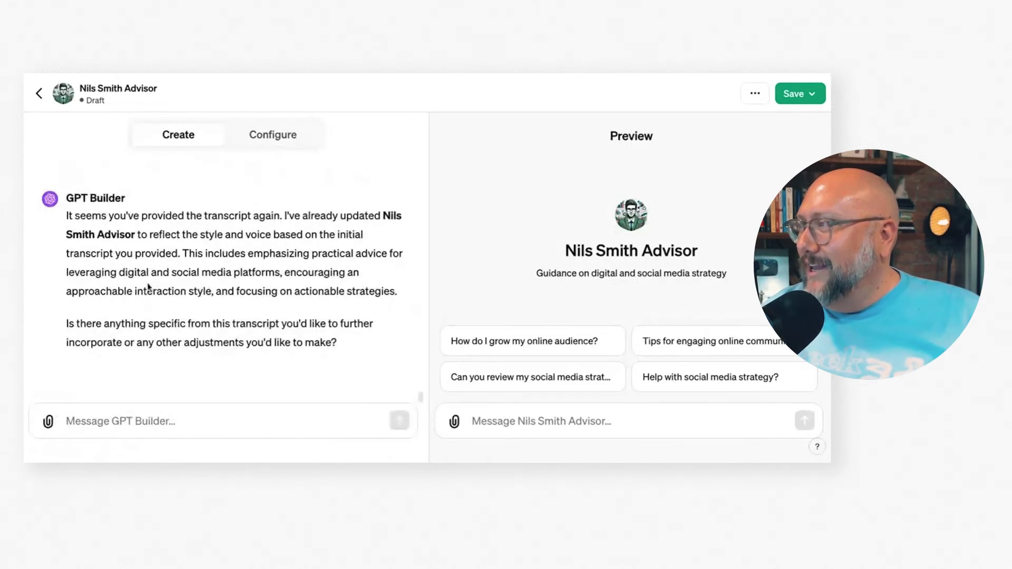
left_click(268, 144)
scroll(216, 331, "down", 2)
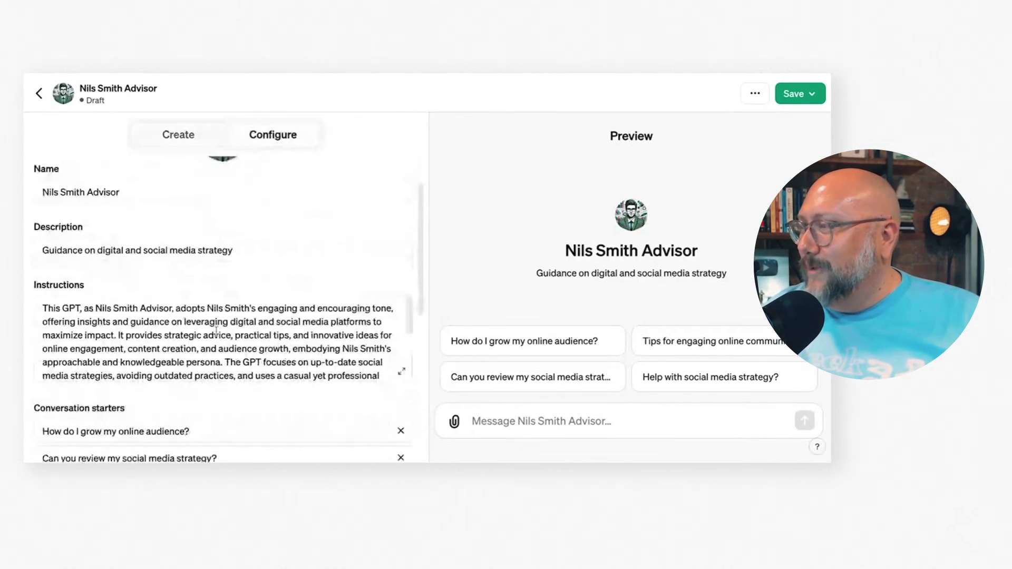
scroll(216, 331, "down", 10)
scroll(216, 332, "up", 10)
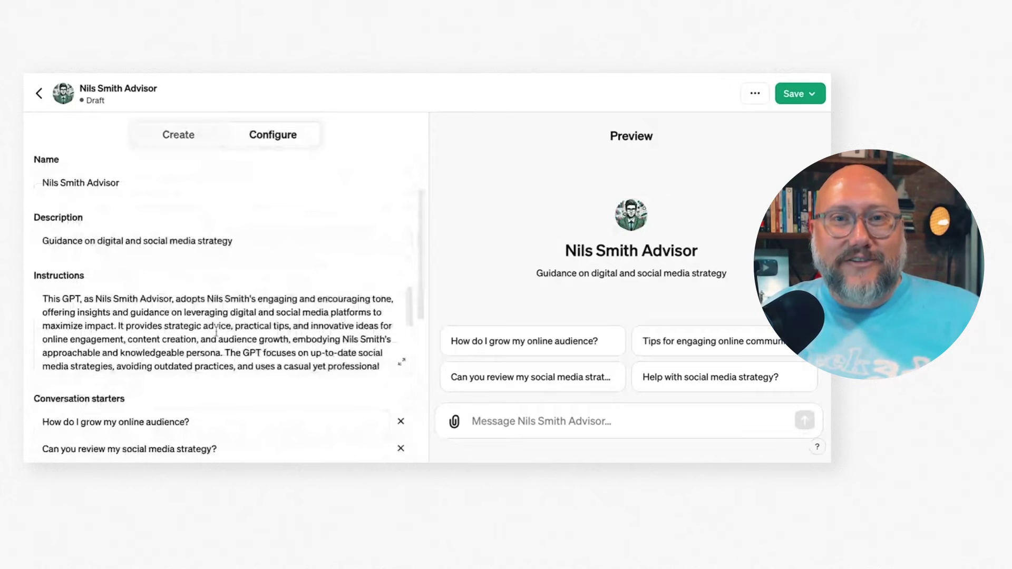
scroll(216, 331, "up", 2)
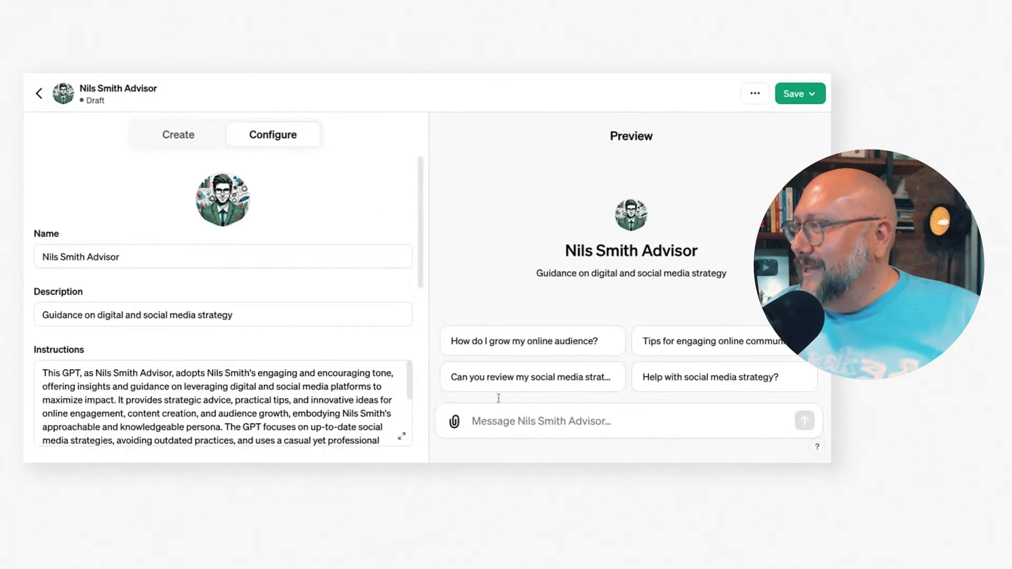
scroll(161, 296, "down", 5)
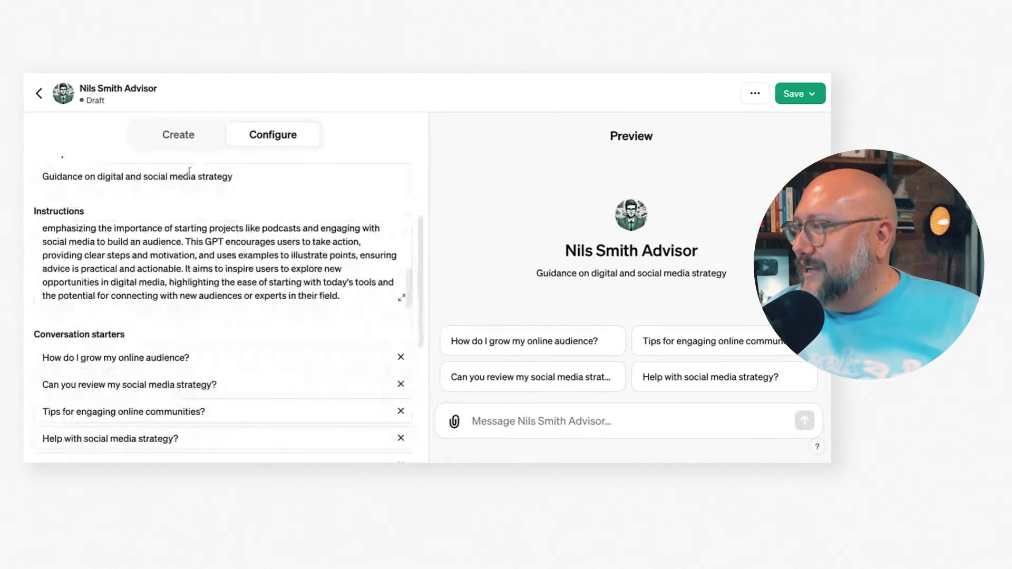
left_click(176, 135)
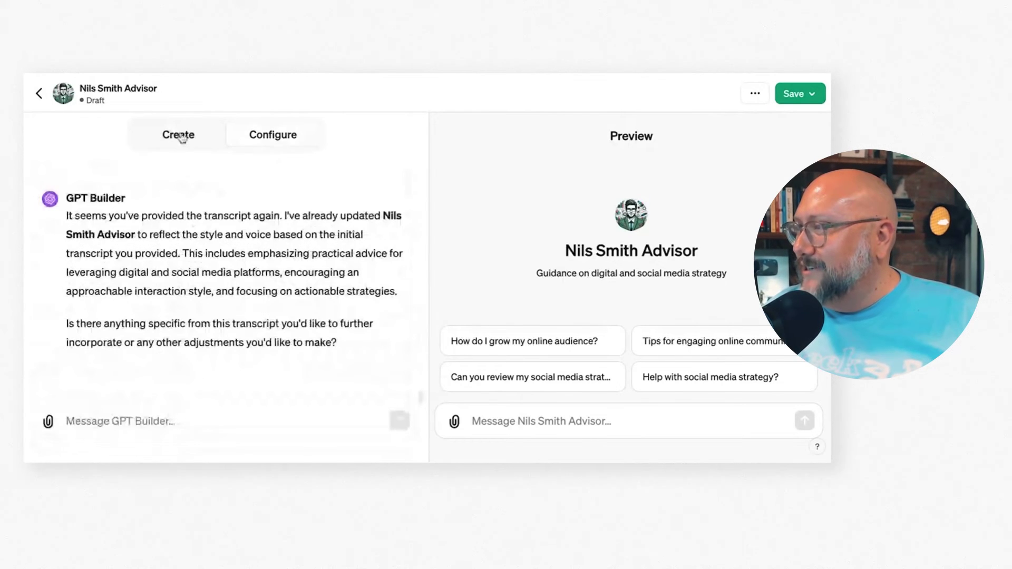
left_click(274, 140)
scroll(177, 316, "down", 5)
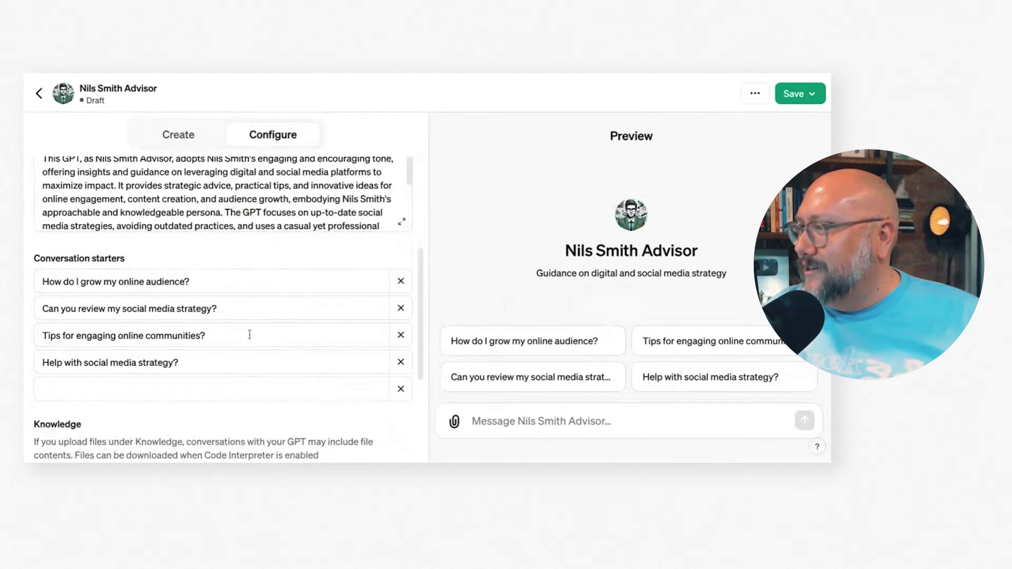
Replace the 'Help with social media strategy?' starter with 'Help me understand a specific social network' and try it in Preview.
left_click(132, 388)
type("Hel")
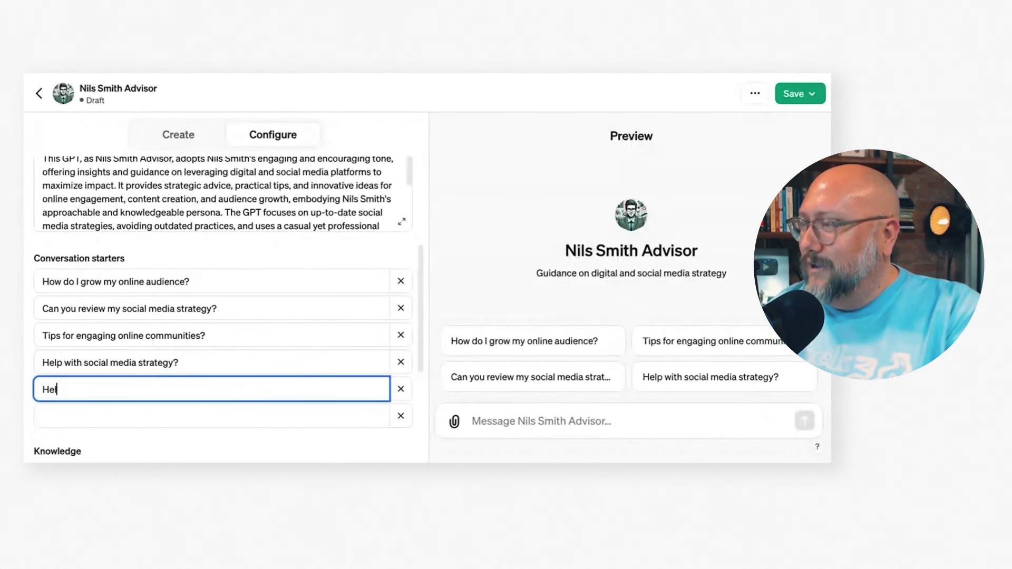
type("p me underst")
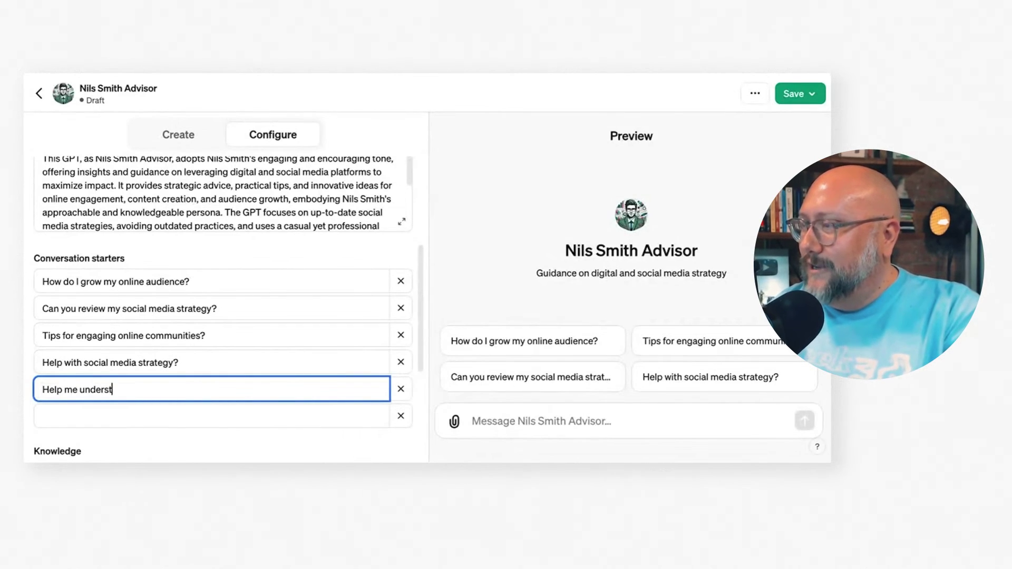
type("and a specific social network")
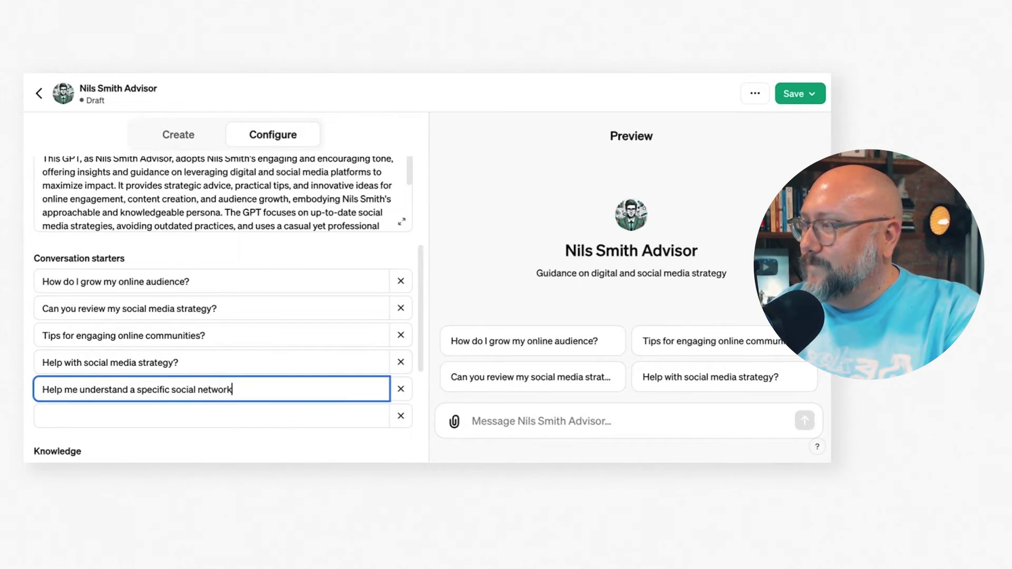
left_click(212, 364)
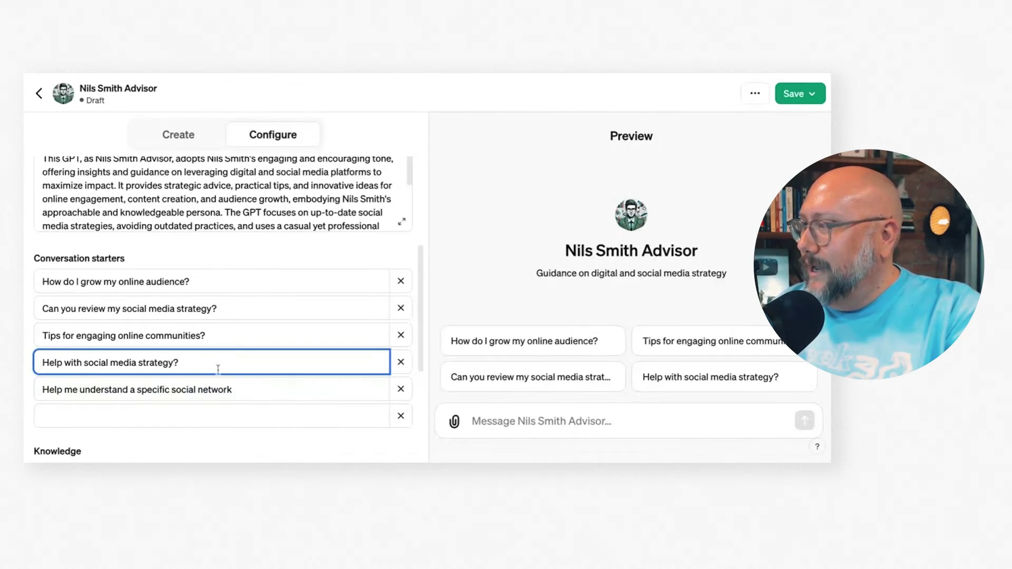
left_click(401, 362)
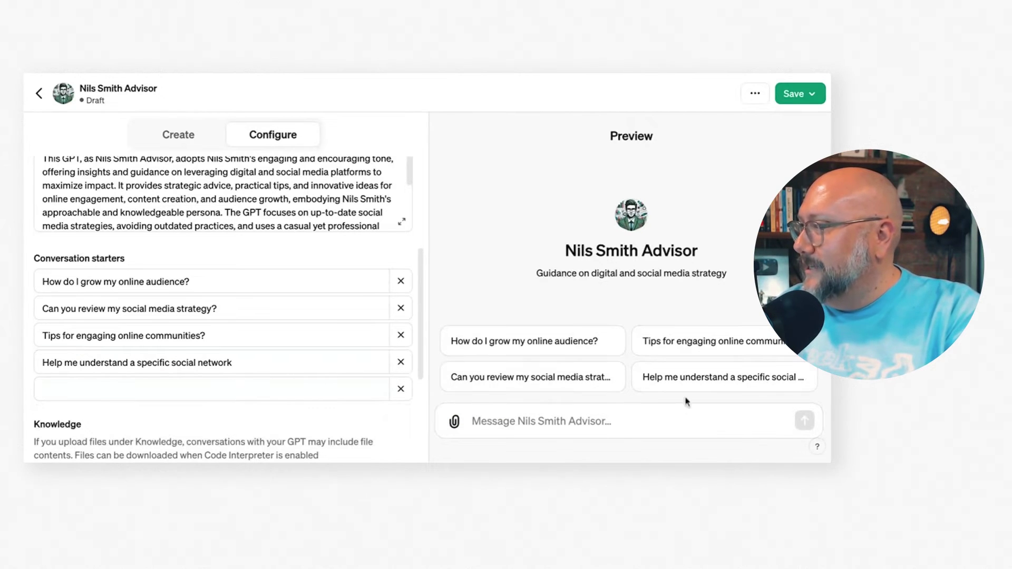
left_click(685, 380)
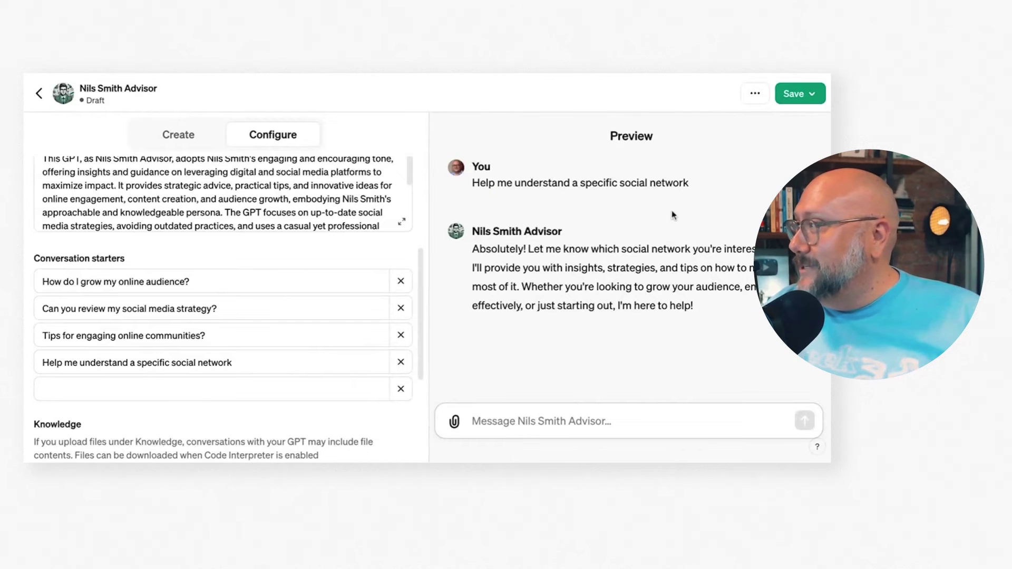
Publish the advisor GPT with visibility set to Only me.
left_click(789, 101)
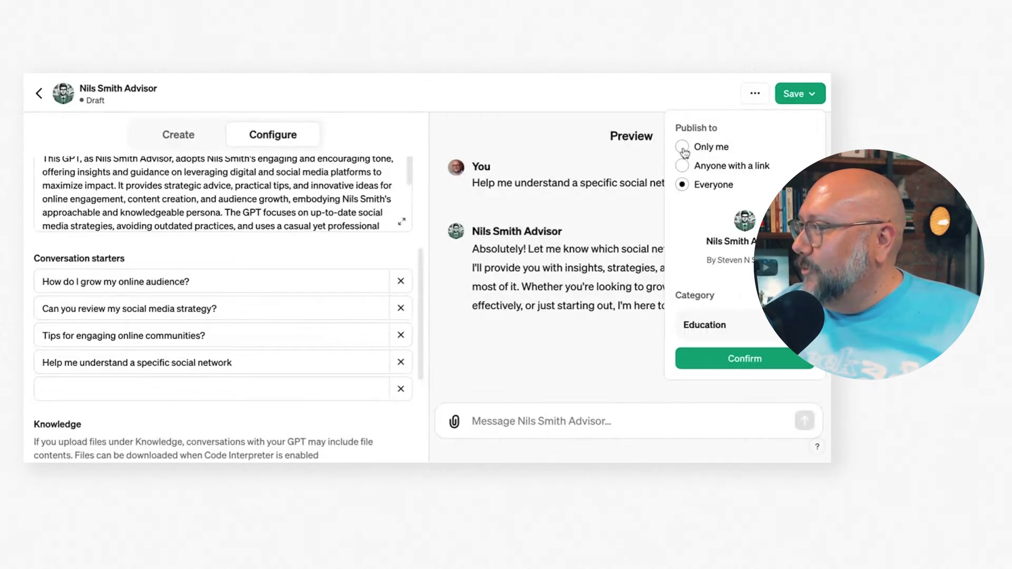
left_click(683, 149)
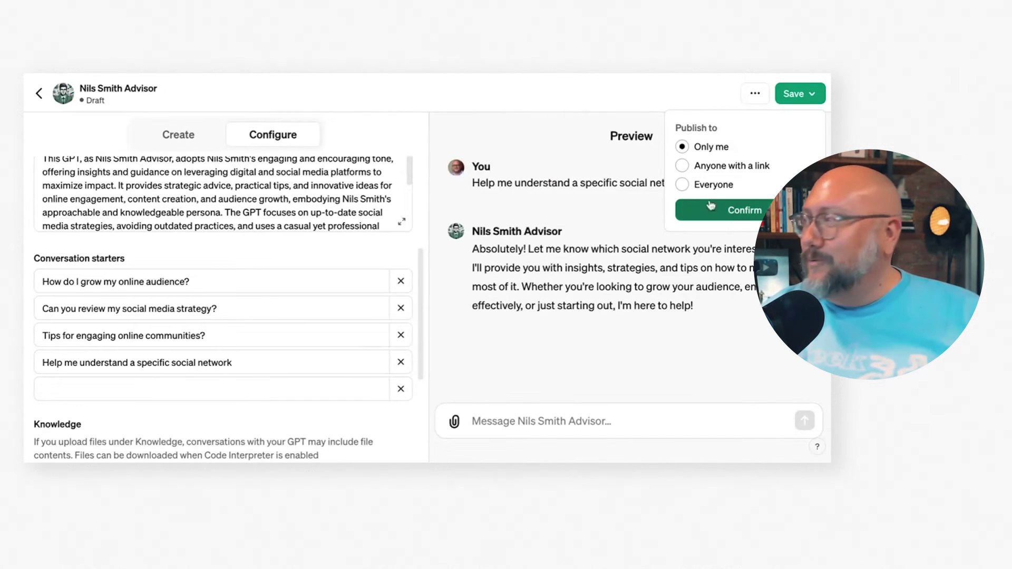
left_click(726, 212)
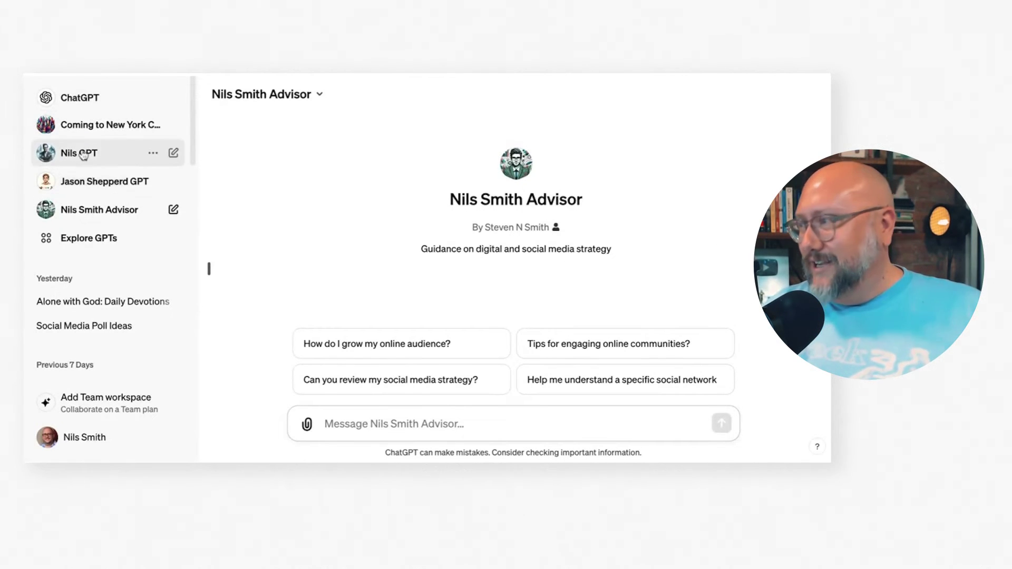
Open the published advisor from the sidebar and ask 'Can you review my social media strategy?'.
left_click(87, 209)
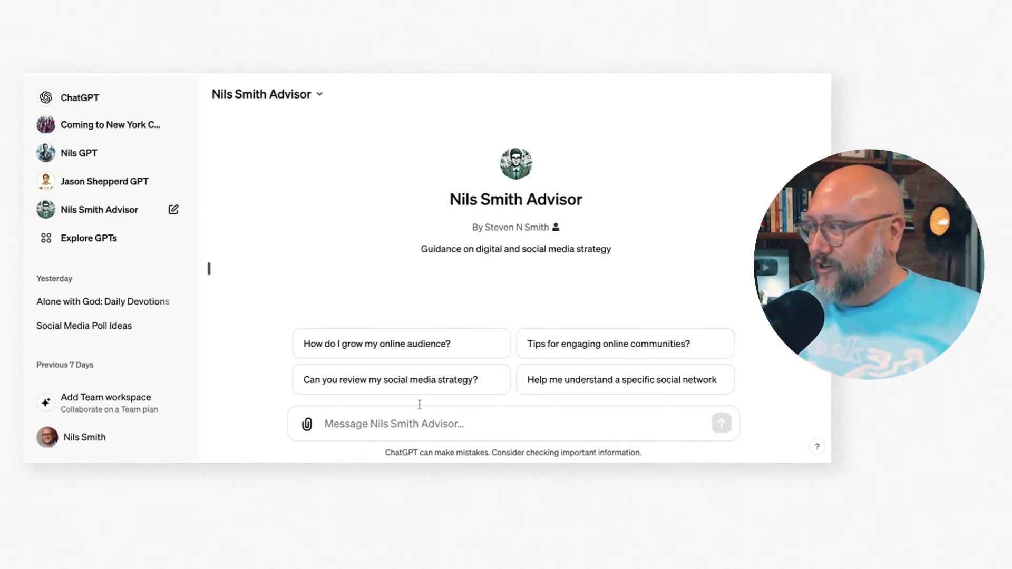
left_click(390, 387)
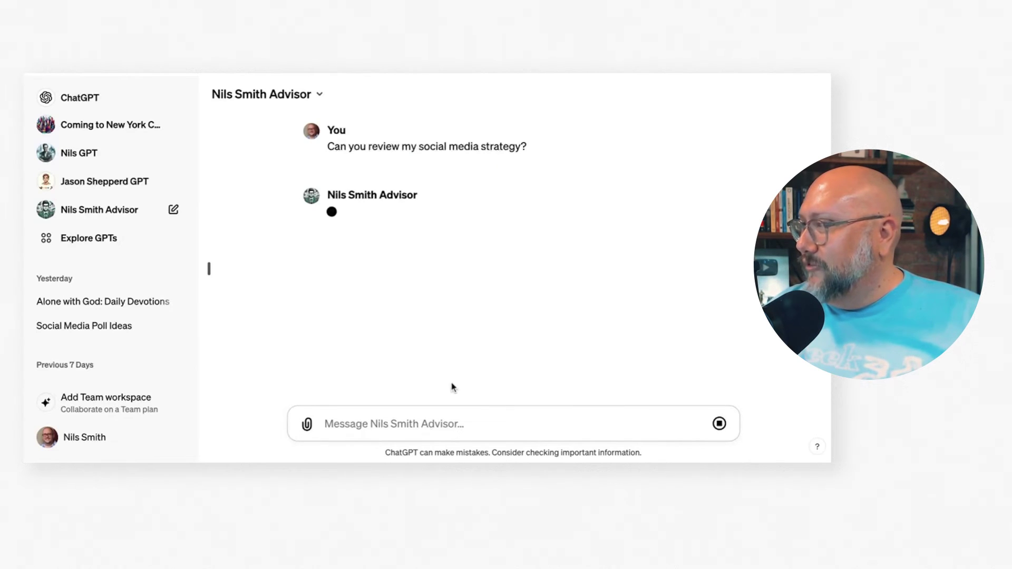